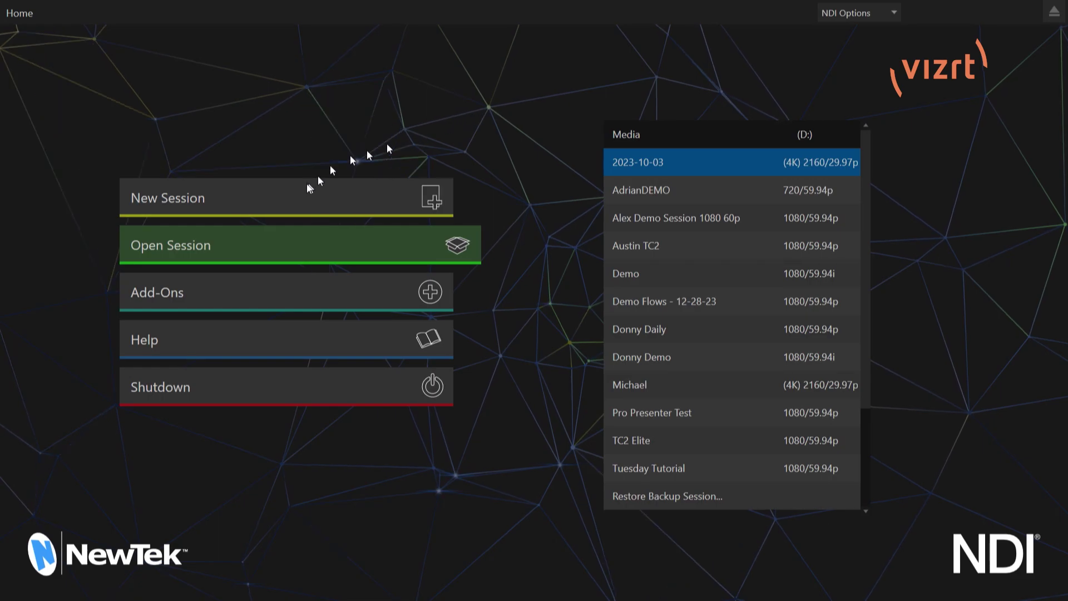
Create a new session named "Blank Session" with the default video settings and start its live production.
{"action": "left_click", "coordinate": [279, 194]}
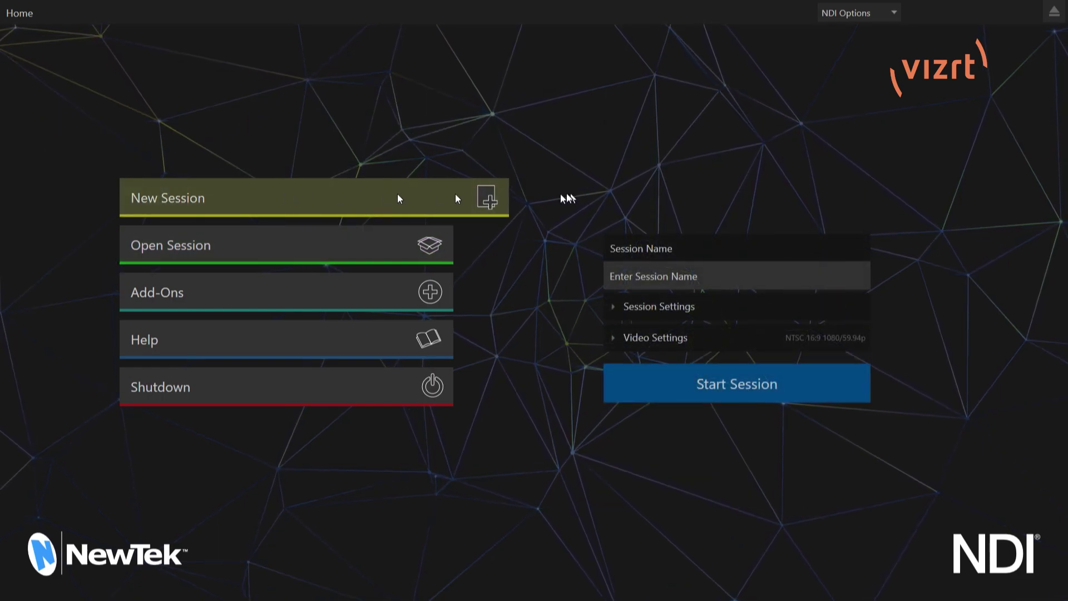
{"action": "left_click", "coordinate": [726, 276]}
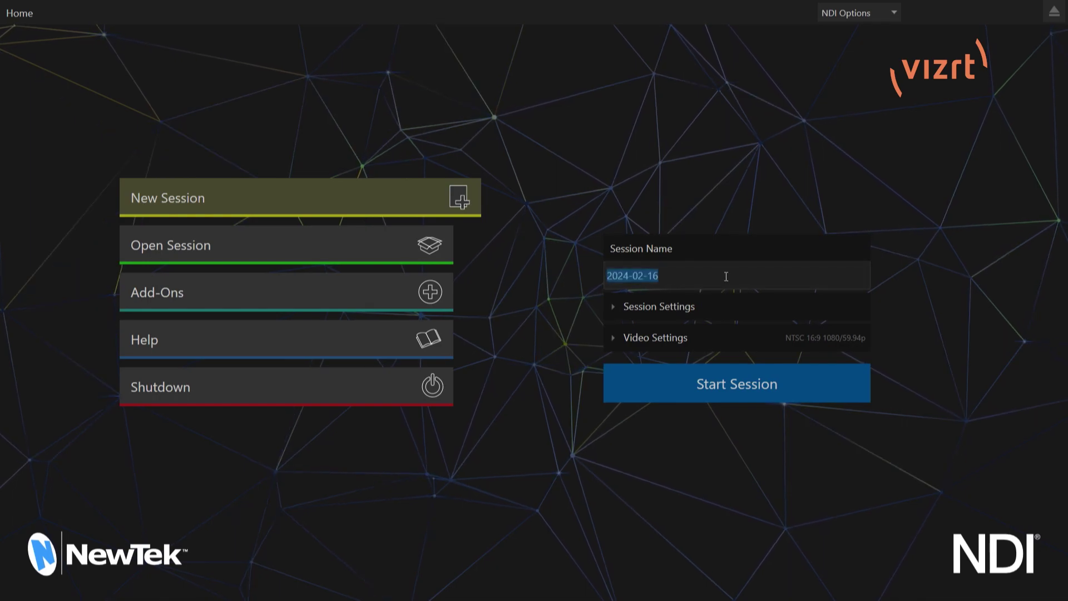
{"action": "type", "text": "Blank Session"}
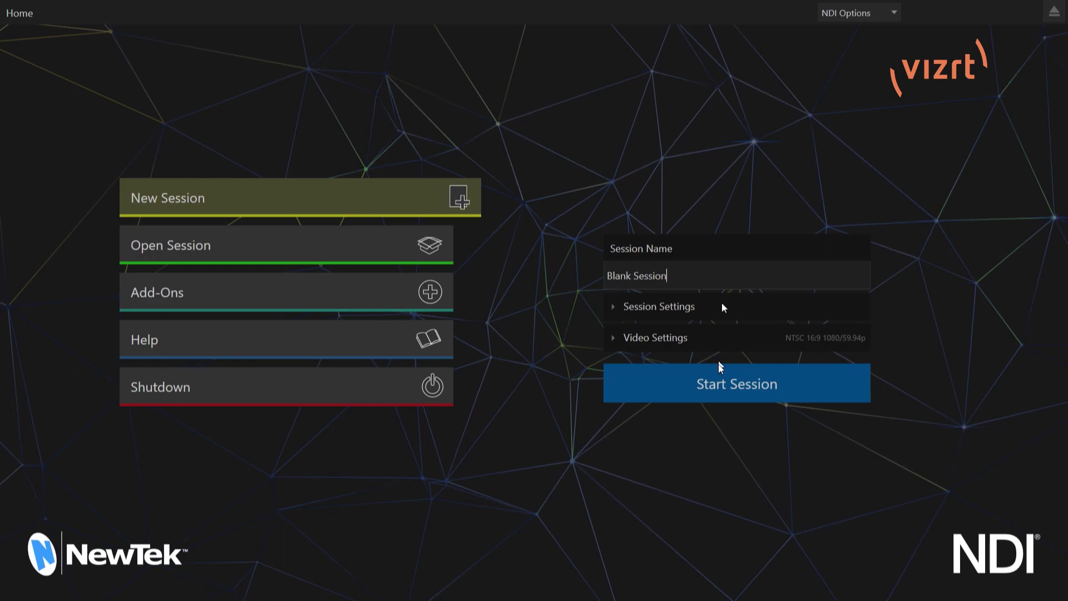
{"action": "left_click", "coordinate": [757, 383]}
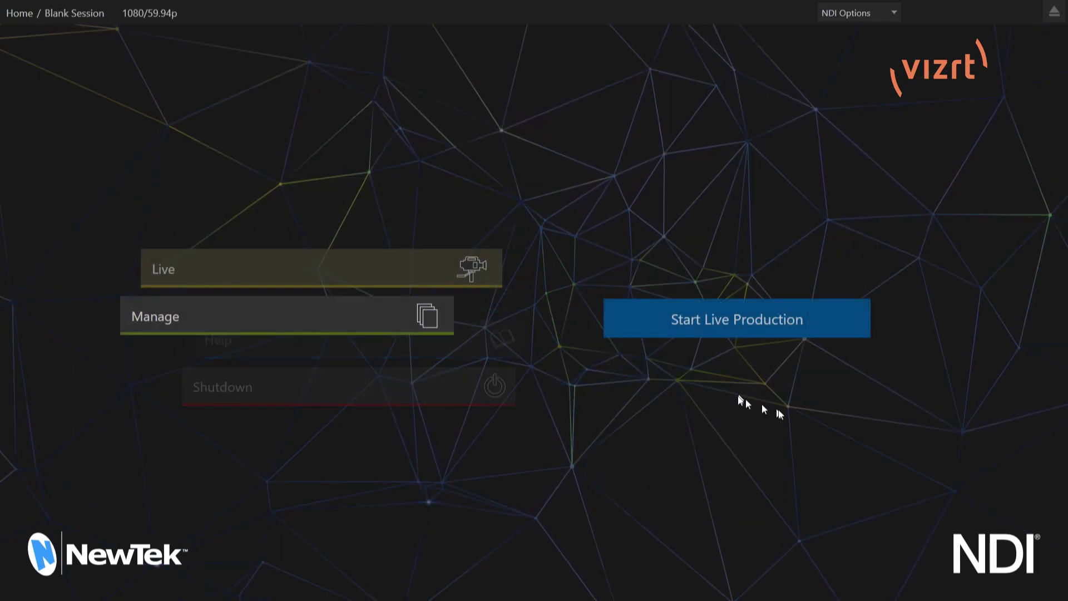
{"action": "left_click", "coordinate": [755, 327]}
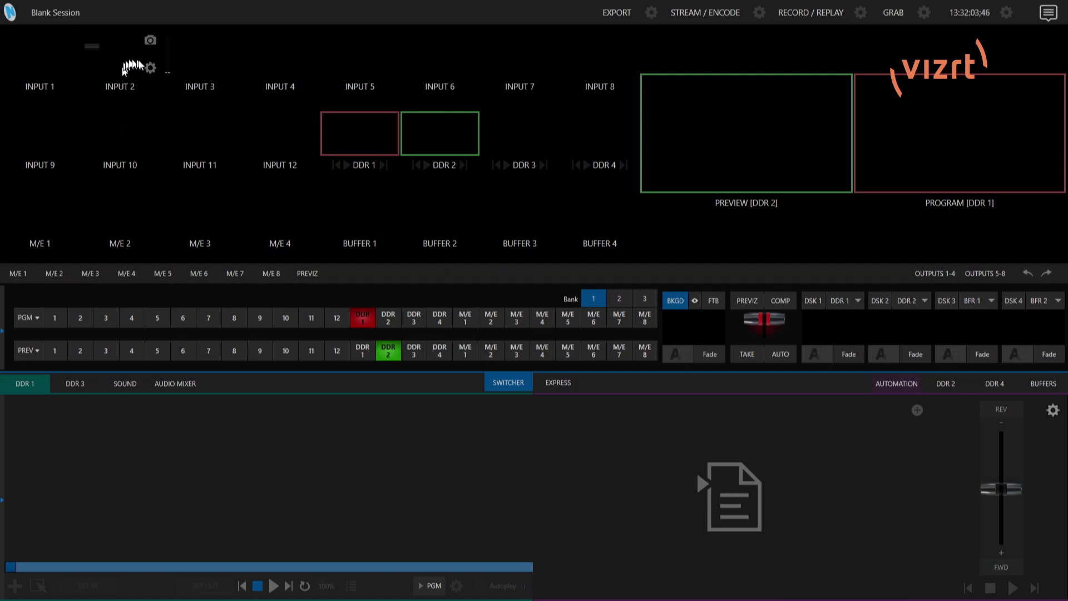
Open the macro configuration for the session.
{"action": "mouse_move", "coordinate": [126, 12]}
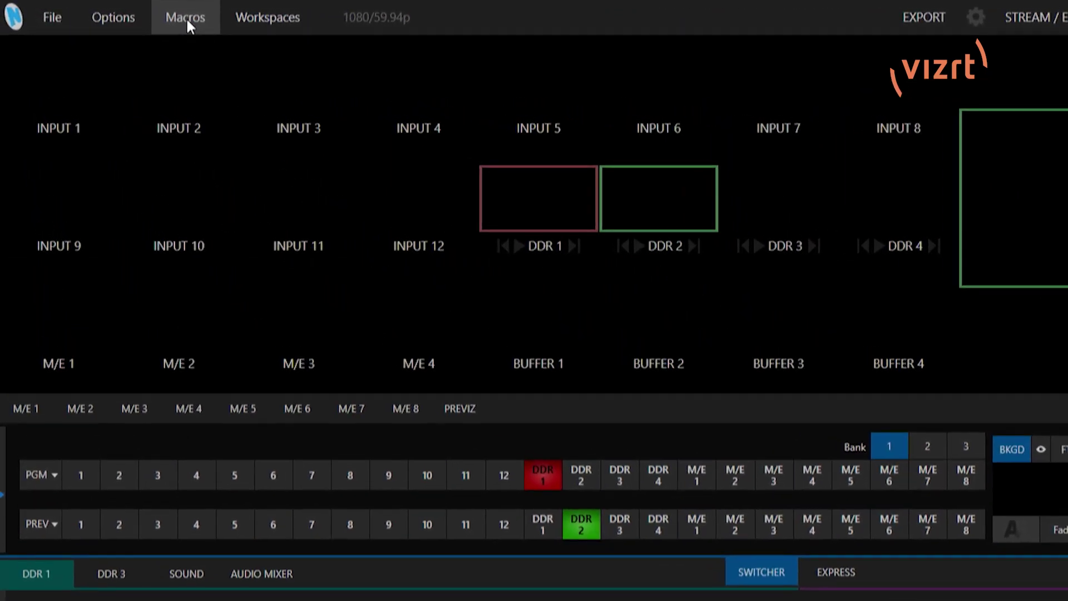
{"action": "left_click", "coordinate": [186, 18]}
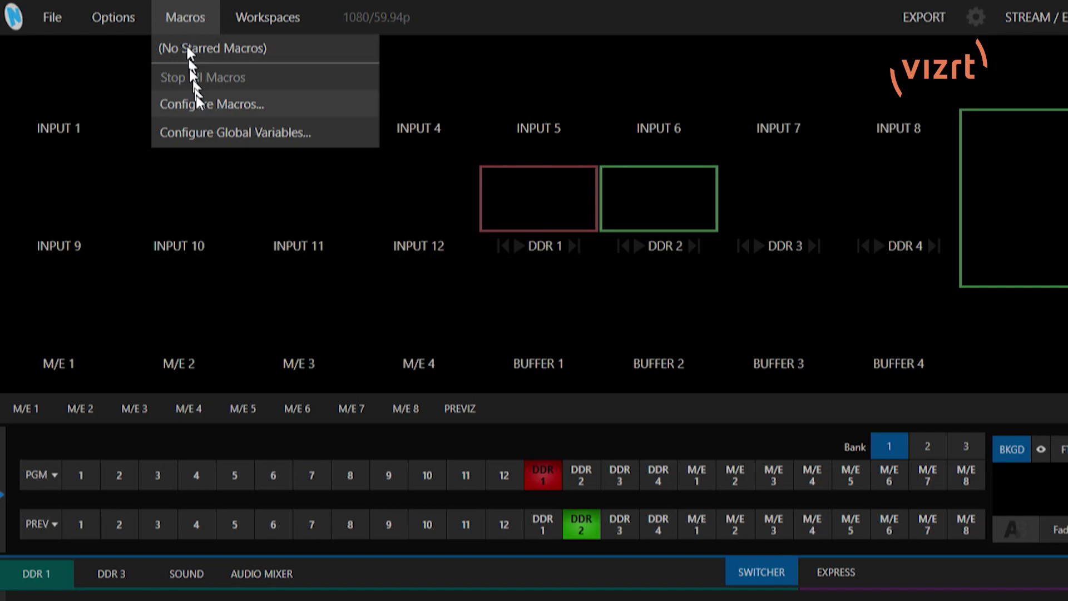
{"action": "left_click", "coordinate": [198, 104]}
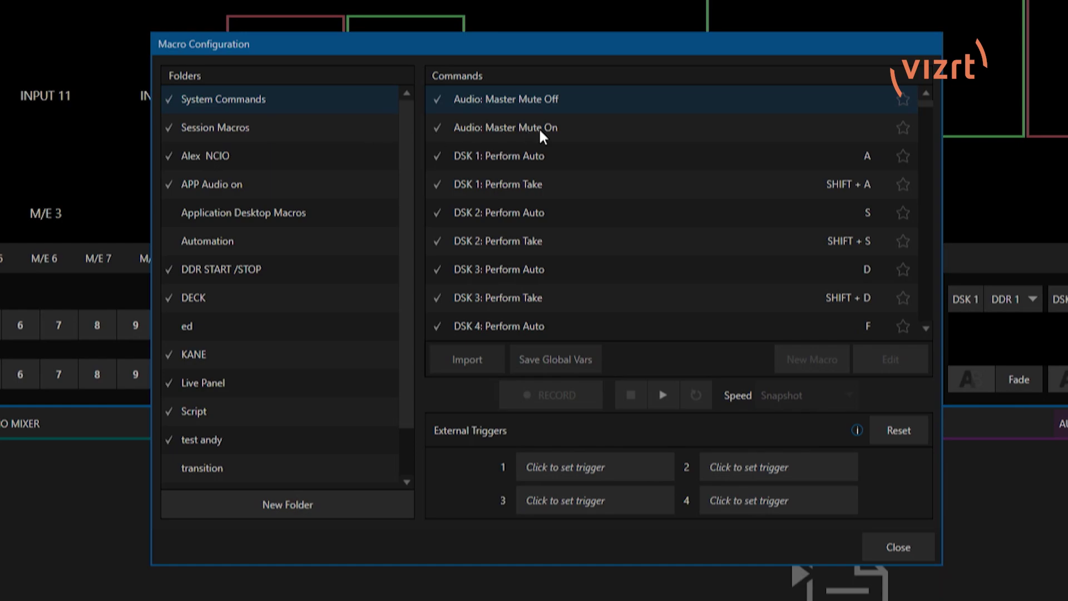
Look through the System Commands macros and the contents of the Session Macros folder.
{"action": "scroll", "coordinate": [545, 144], "scroll_direction": "down", "scroll_amount": 5}
{"action": "scroll", "coordinate": [554, 167], "scroll_direction": "up", "scroll_amount": 4}
{"action": "scroll", "coordinate": [555, 171], "scroll_direction": "up", "scroll_amount": 1}
{"action": "left_click", "coordinate": [305, 130]}
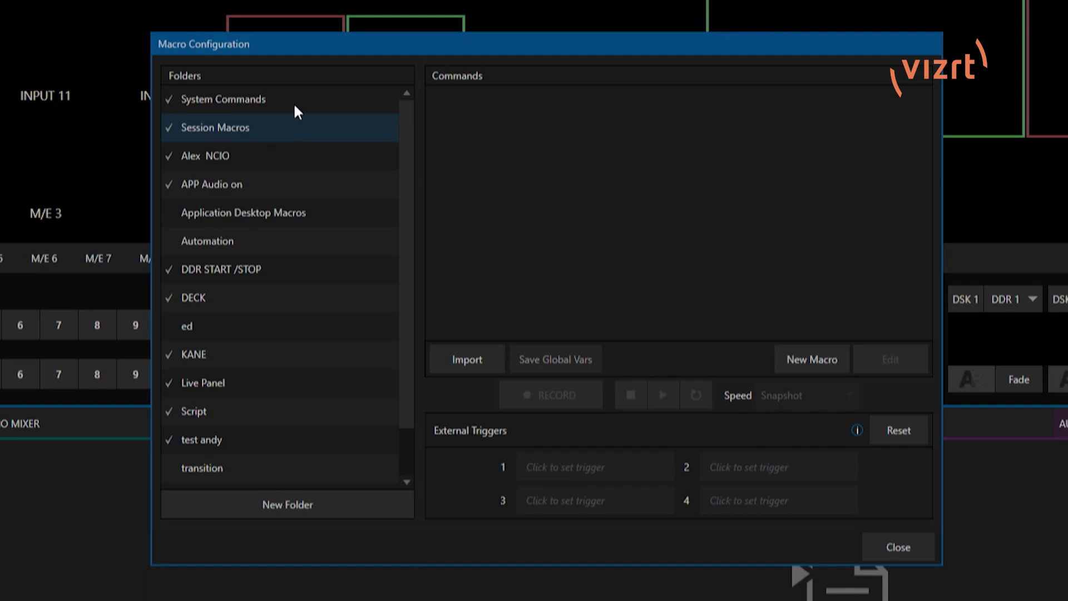
{"action": "left_click", "coordinate": [272, 129]}
{"action": "left_click", "coordinate": [272, 129]}
Create a new macro folder named "Blank Session Macros".
{"action": "left_click", "coordinate": [313, 504]}
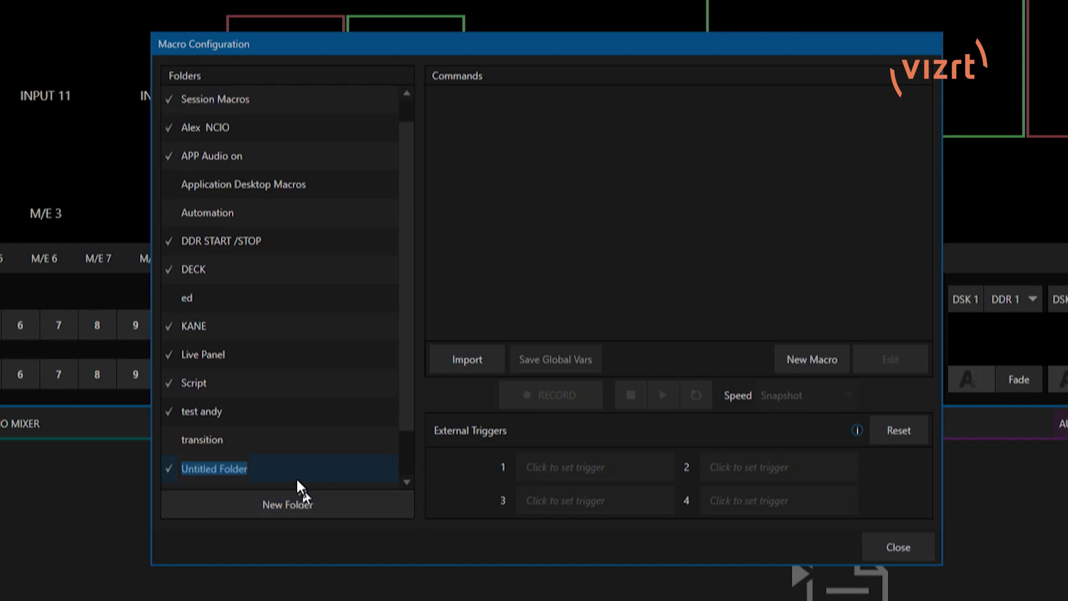
{"action": "type", "text": "Black"}
{"action": "key", "text": "BackSpace"}
{"action": "key", "text": "BackSpace"}
{"action": "type", "text": "nk"}
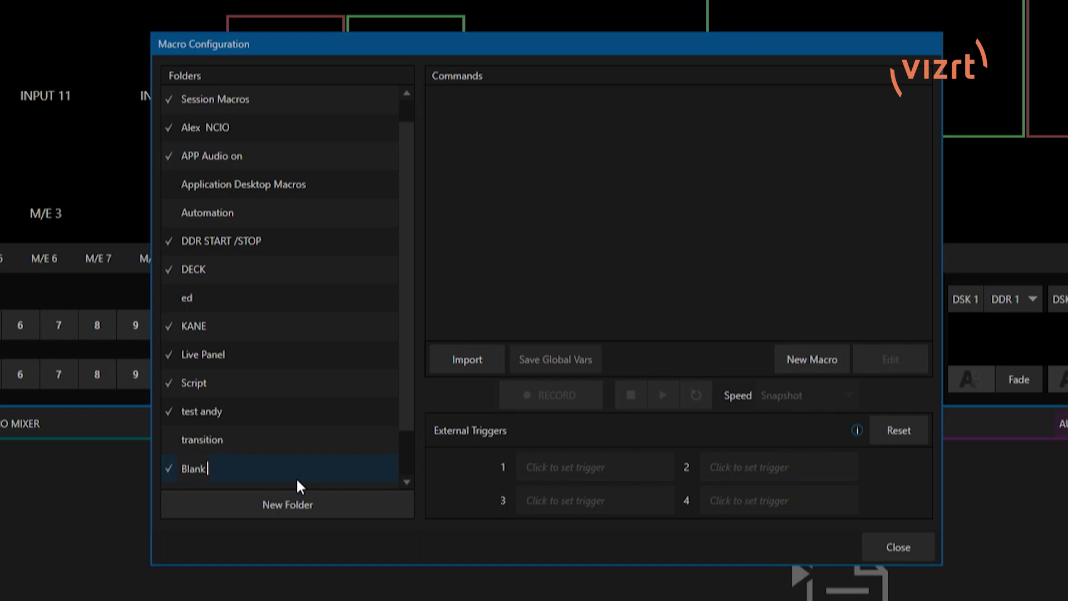
{"action": "type", "text": " Session Macros"}
{"action": "key", "text": "Return"}
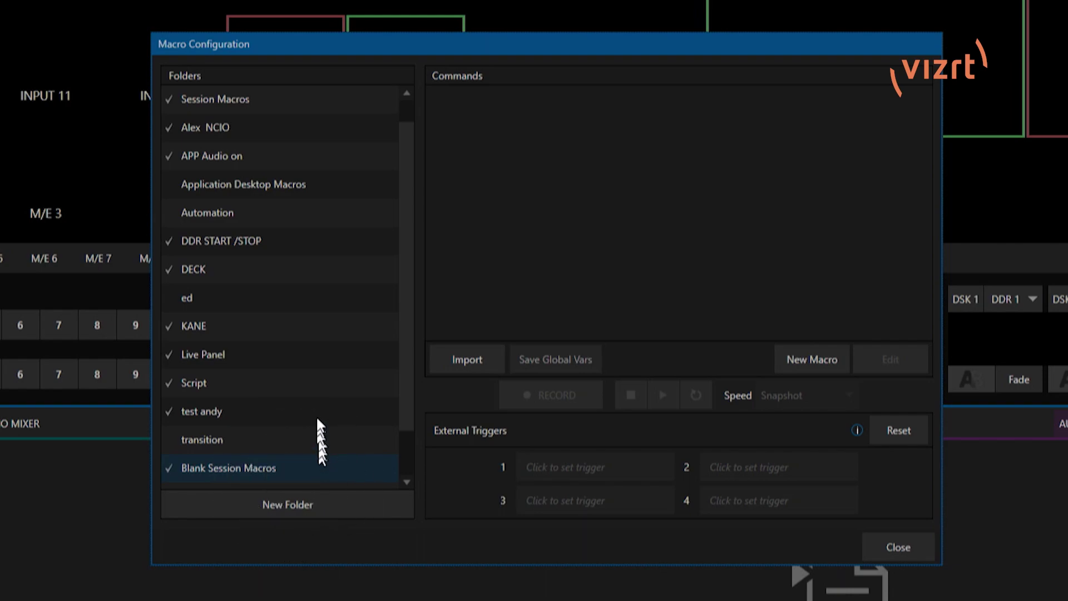
Create a new macro named "Load and Play Script" in the Session Macros folder.
{"action": "scroll", "coordinate": [320, 412], "scroll_direction": "up", "scroll_amount": 1}
{"action": "left_click", "coordinate": [275, 128]}
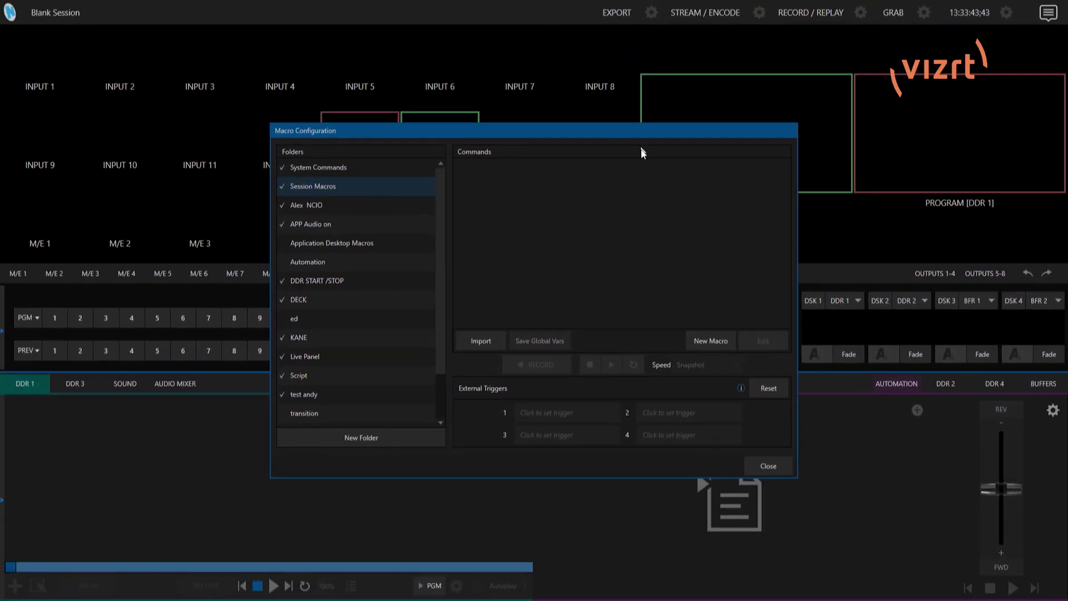
{"action": "left_click", "coordinate": [716, 338]}
{"action": "type", "text": "Load and Play Script"}
{"action": "key", "text": "Return"}
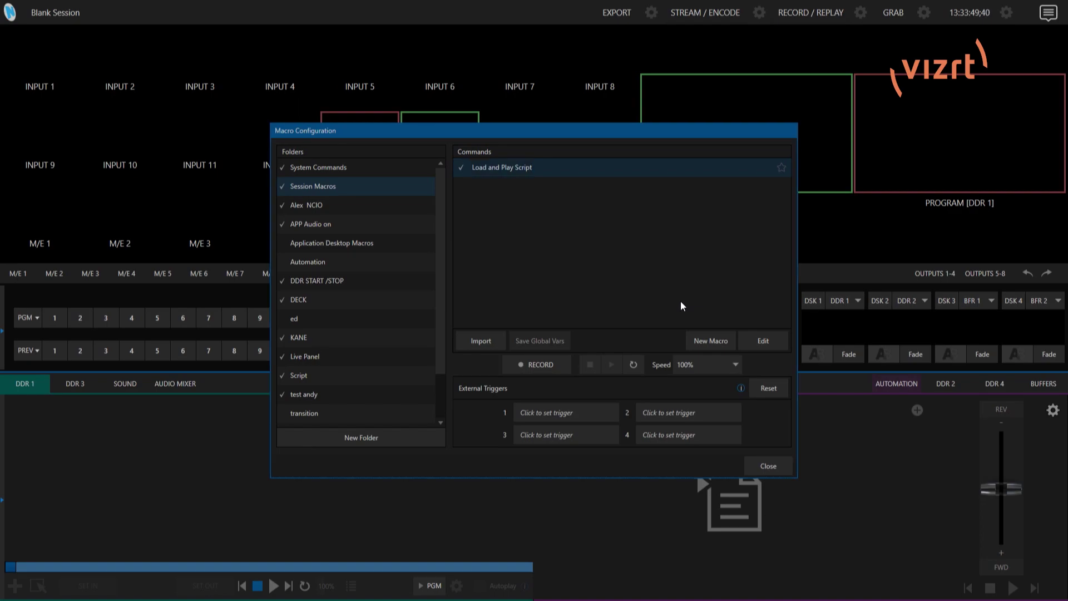
Start recording the Load and Play Script macro and import the Word script from Macro Folder on NRS_ProductionShare into Automation.
{"action": "left_click_drag", "start_coordinate": [574, 130], "coordinate": [289, 98]}
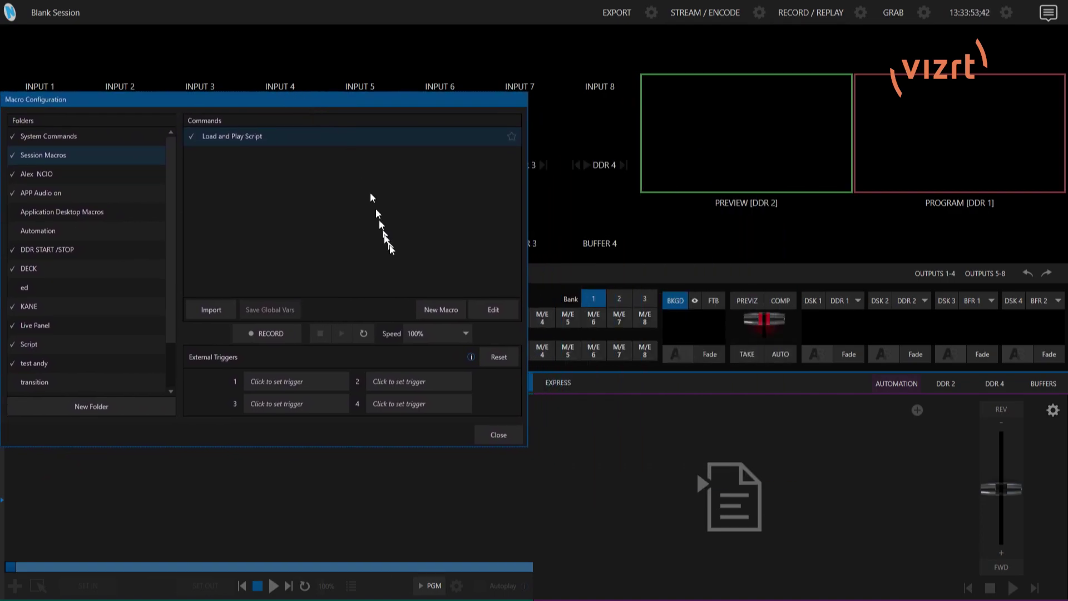
{"action": "left_click", "coordinate": [272, 334]}
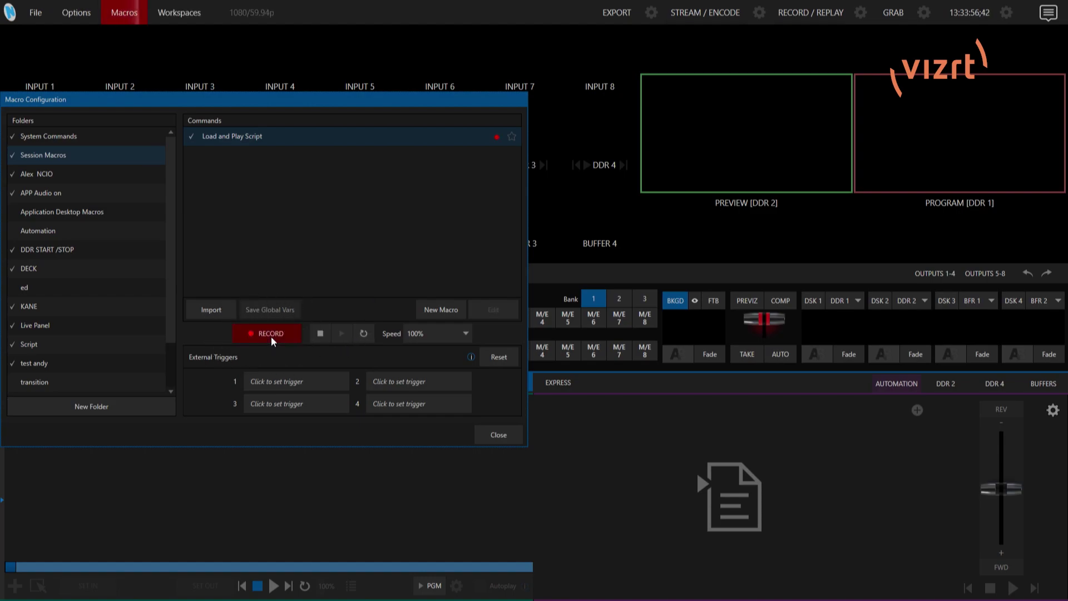
{"action": "left_click", "coordinate": [918, 410]}
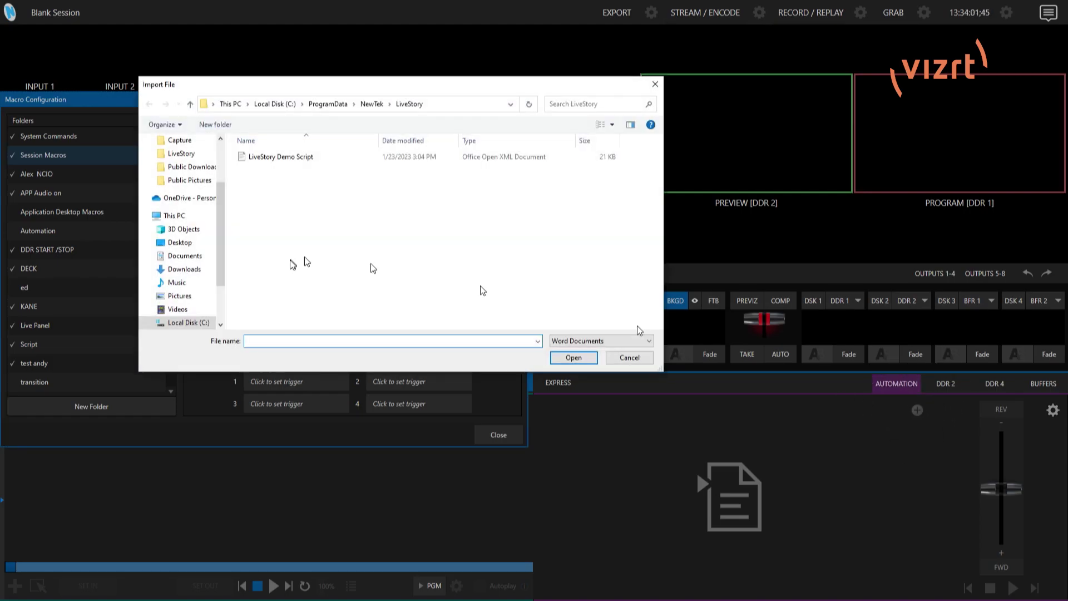
{"action": "scroll", "coordinate": [188, 302], "scroll_direction": "down", "scroll_amount": 1}
{"action": "left_click", "coordinate": [195, 296]}
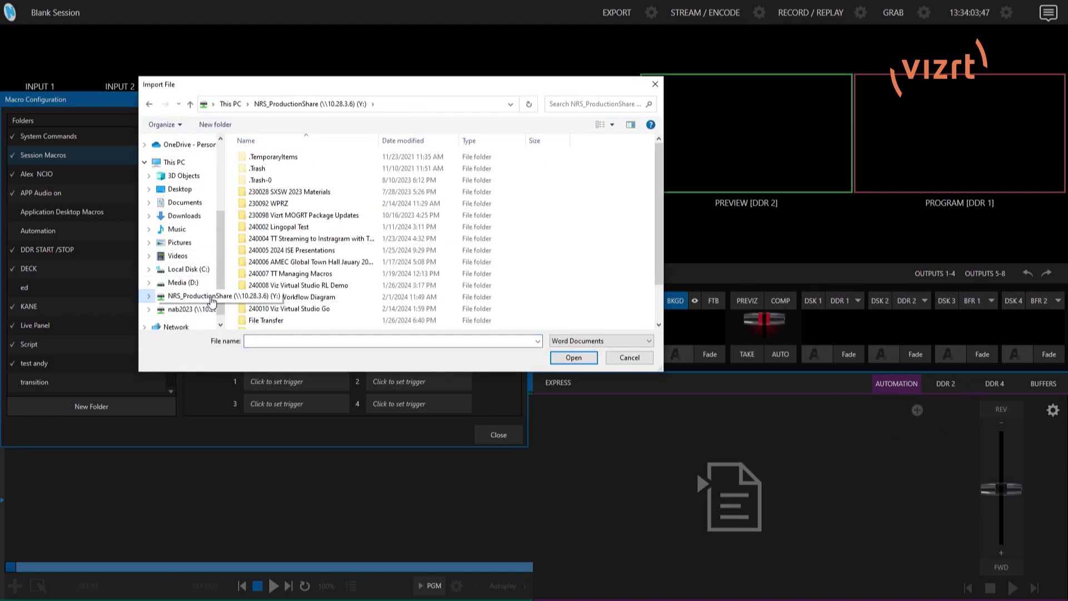
{"action": "scroll", "coordinate": [303, 309], "scroll_direction": "down", "scroll_amount": 1}
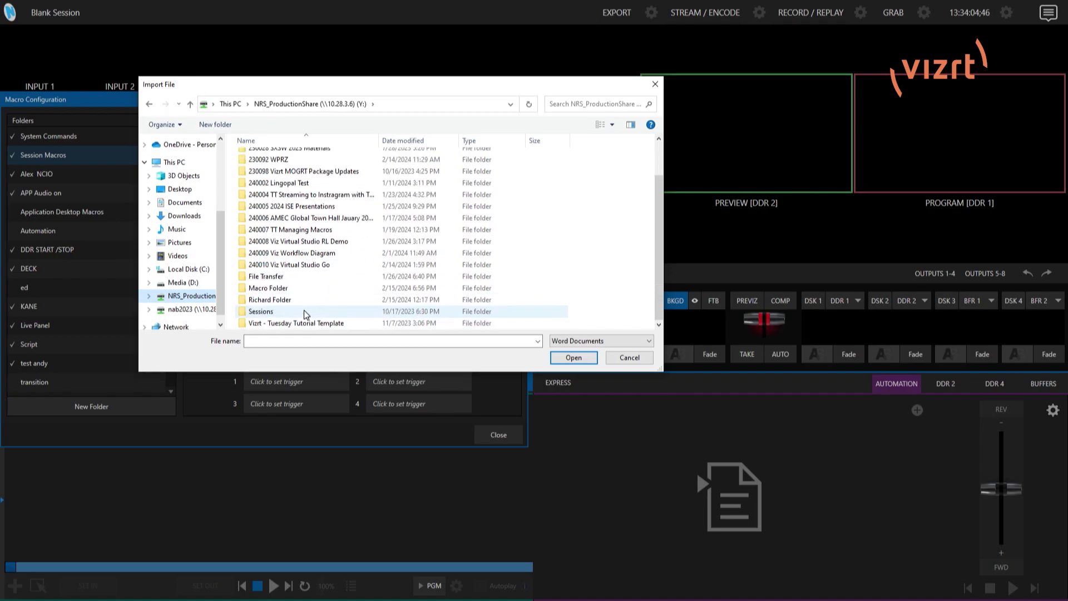
{"action": "double_click", "coordinate": [276, 290]}
{"action": "left_click", "coordinate": [292, 157]}
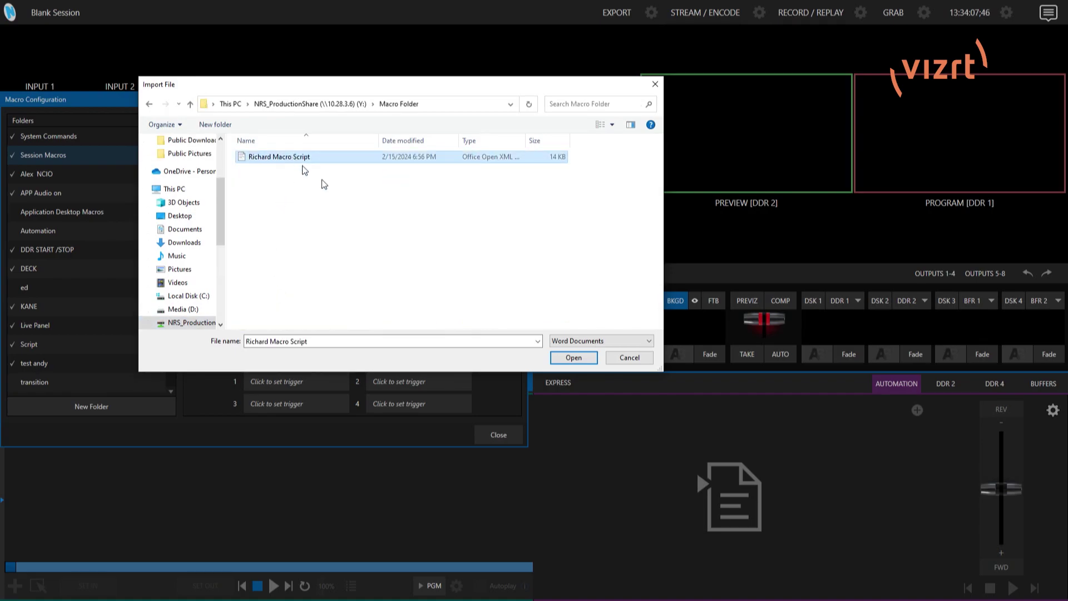
{"action": "left_click", "coordinate": [568, 355]}
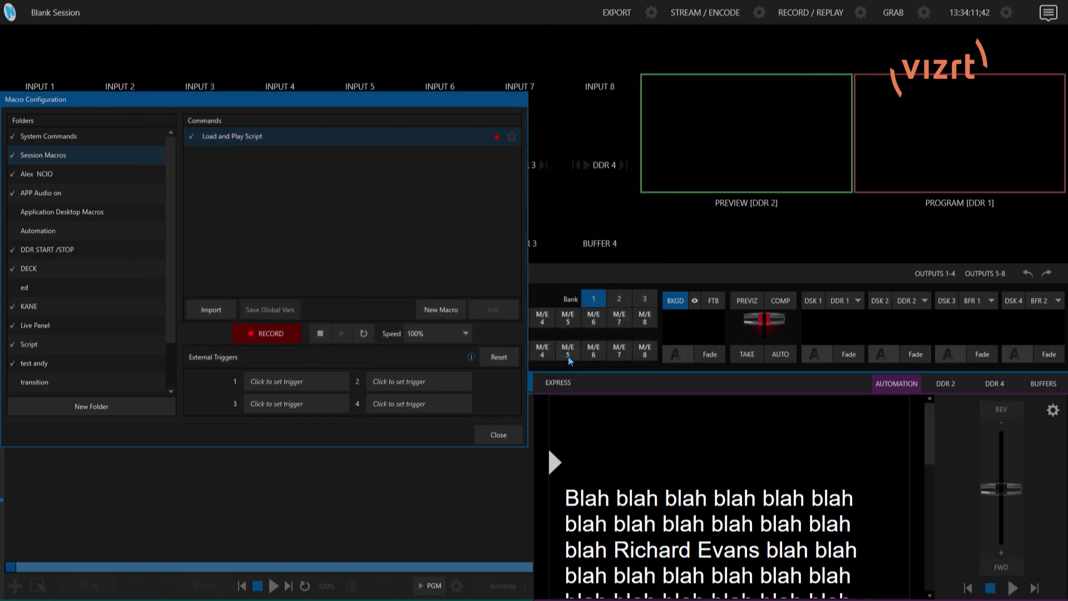
Start the script scrolling so the macro captures playback, and end the macro recording.
{"action": "left_click", "coordinate": [1013, 589]}
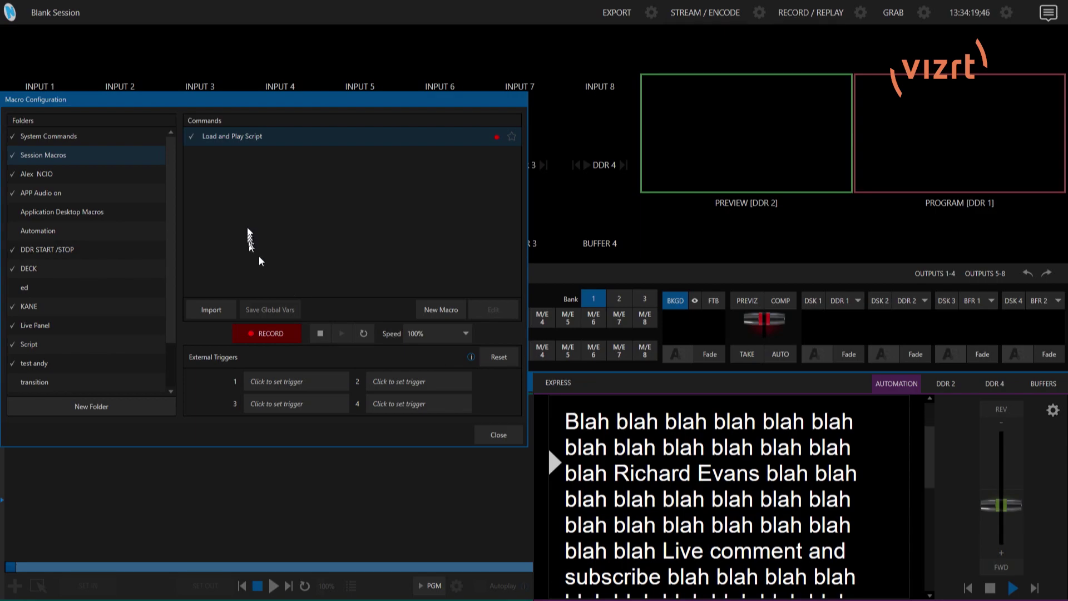
{"action": "left_click", "coordinate": [264, 336]}
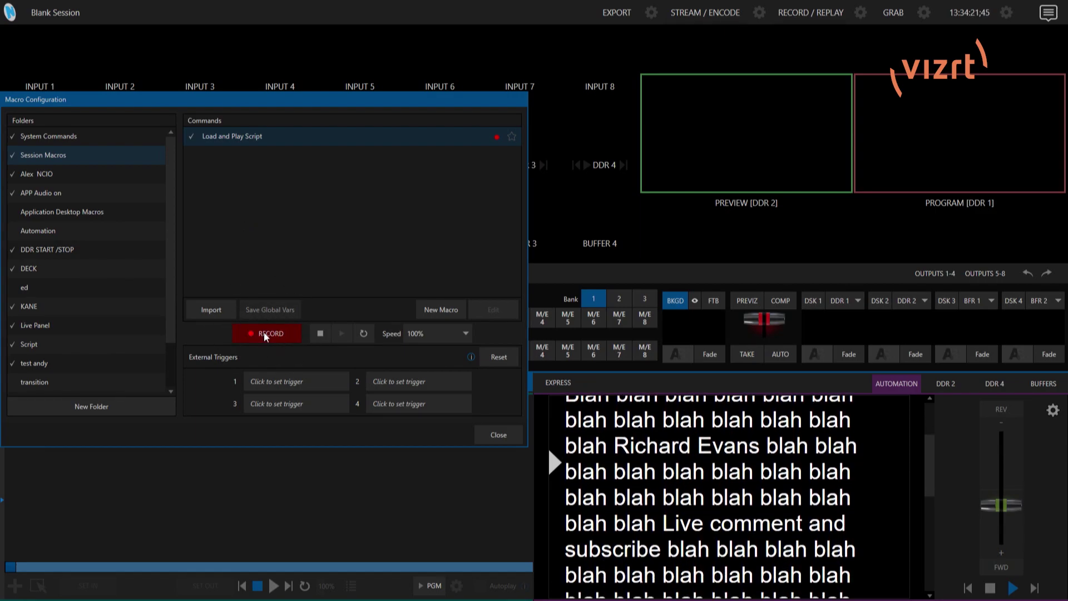
{"action": "left_click", "coordinate": [263, 332]}
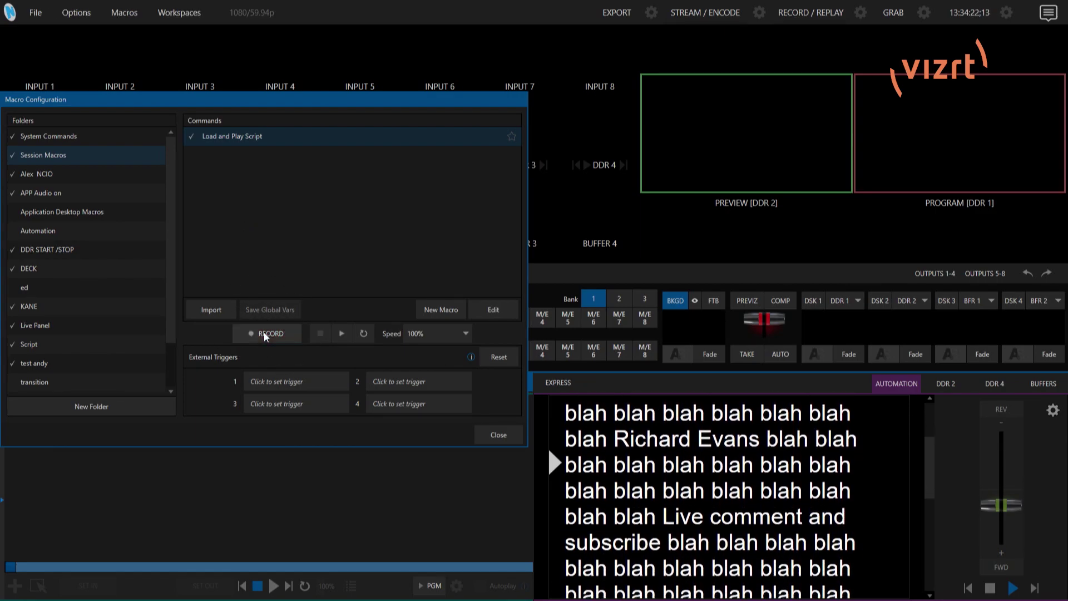
Stop the script playback and unload the script from Automation.
{"action": "left_click", "coordinate": [990, 589]}
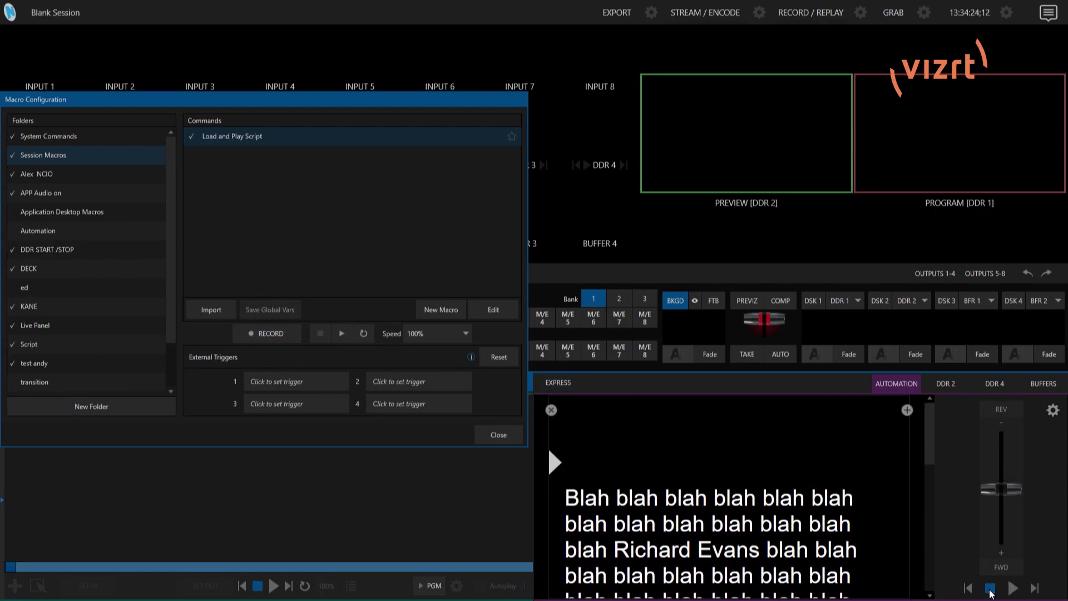
{"action": "left_click", "coordinate": [552, 410]}
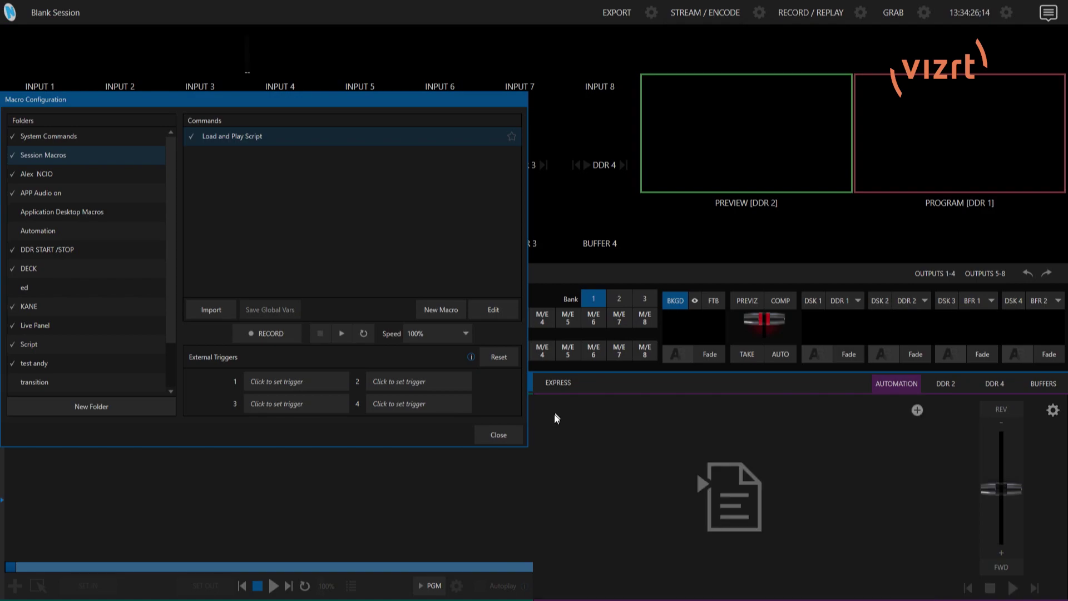
Examine the recorded commands and delays of the Load and Play Script macro in the macro editor.
{"action": "left_click", "coordinate": [495, 310]}
{"action": "left_click", "coordinate": [497, 307]}
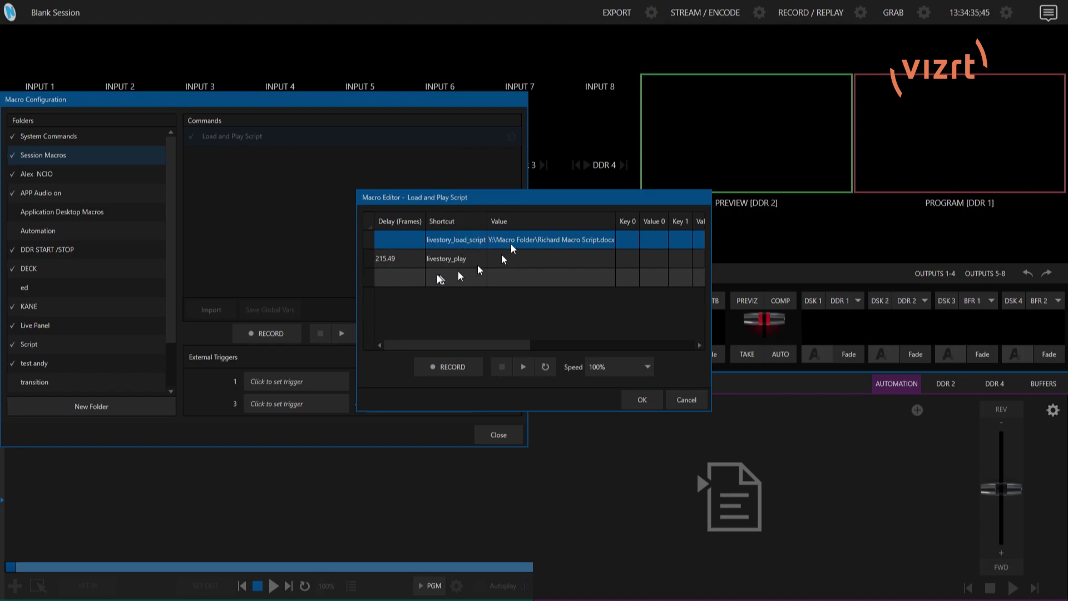
{"action": "left_click", "coordinate": [402, 258]}
{"action": "left_click", "coordinate": [637, 400]}
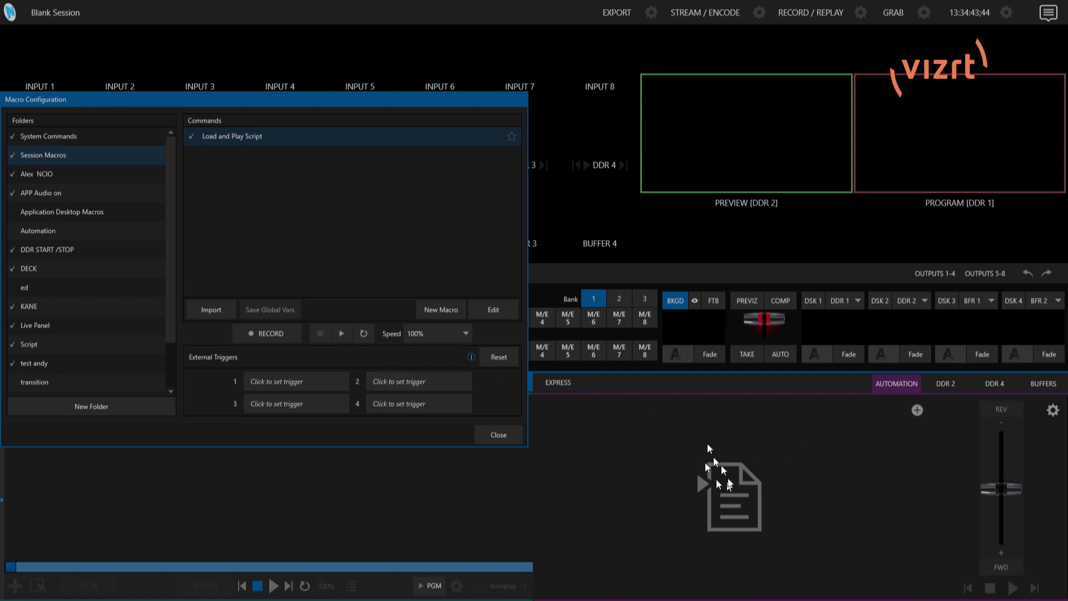
Test the Load and Play Script macro by running it, and clear the loaded script from Automation.
{"action": "left_click", "coordinate": [342, 334]}
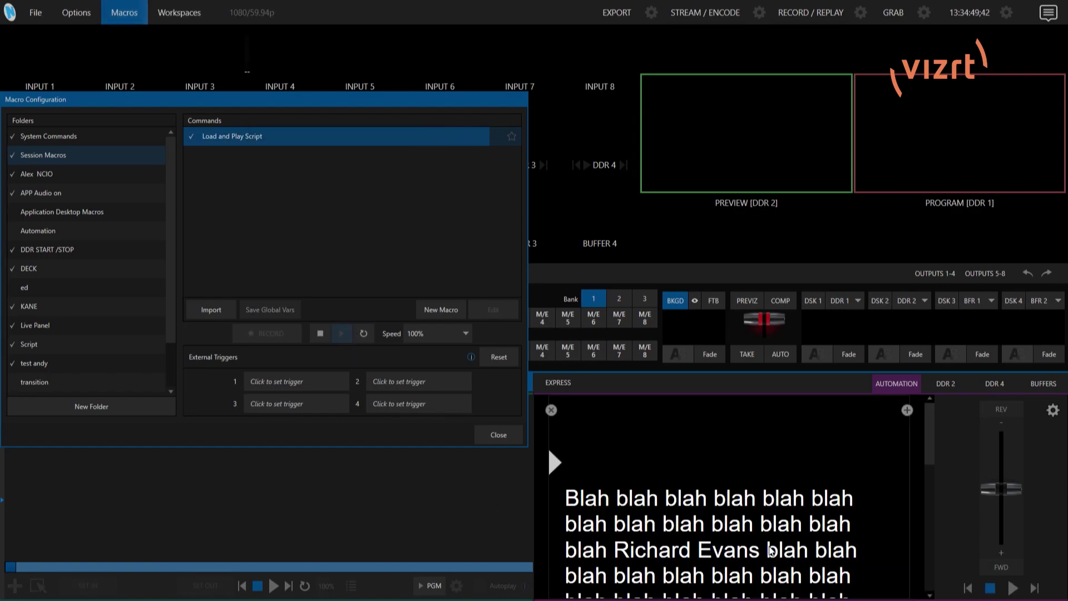
{"action": "left_click", "coordinate": [990, 588]}
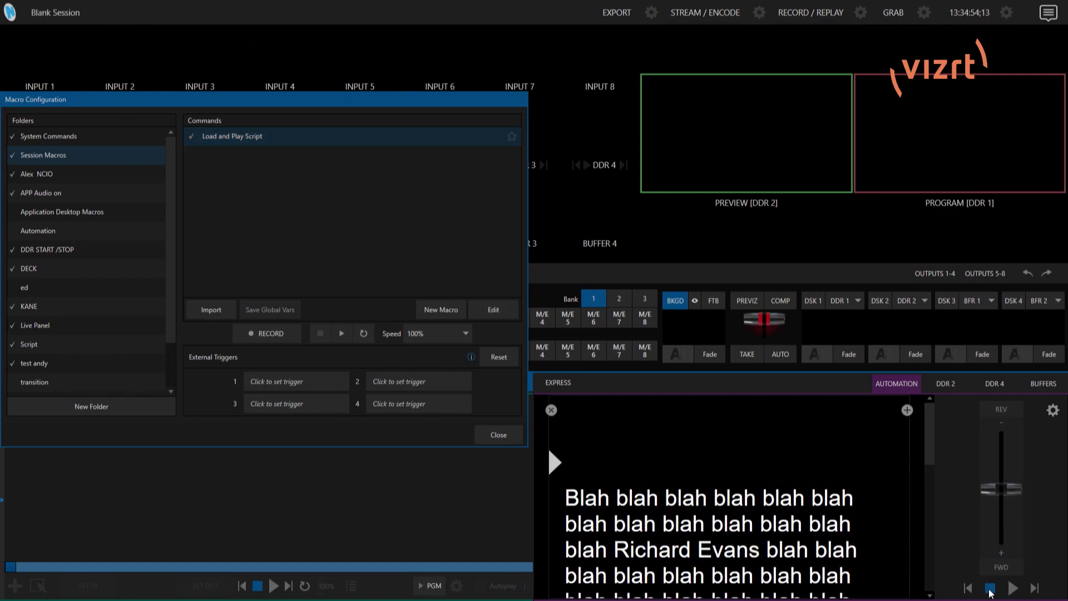
{"action": "left_click", "coordinate": [551, 410]}
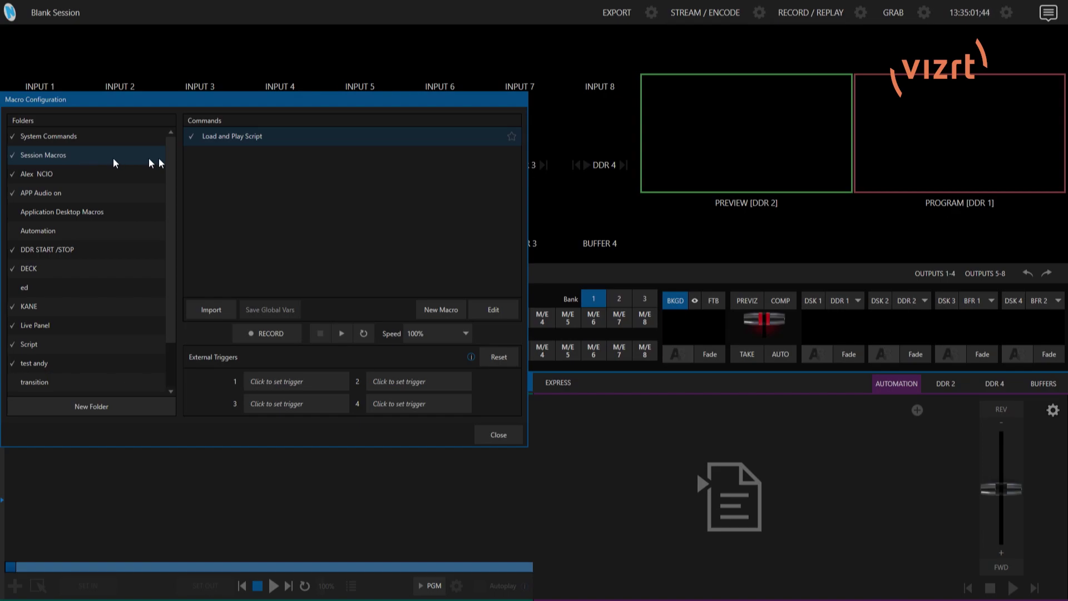
Copy the Load and Play Script macro from Session Macros into the Blank Session Macros folder.
{"action": "right_click", "coordinate": [285, 142]}
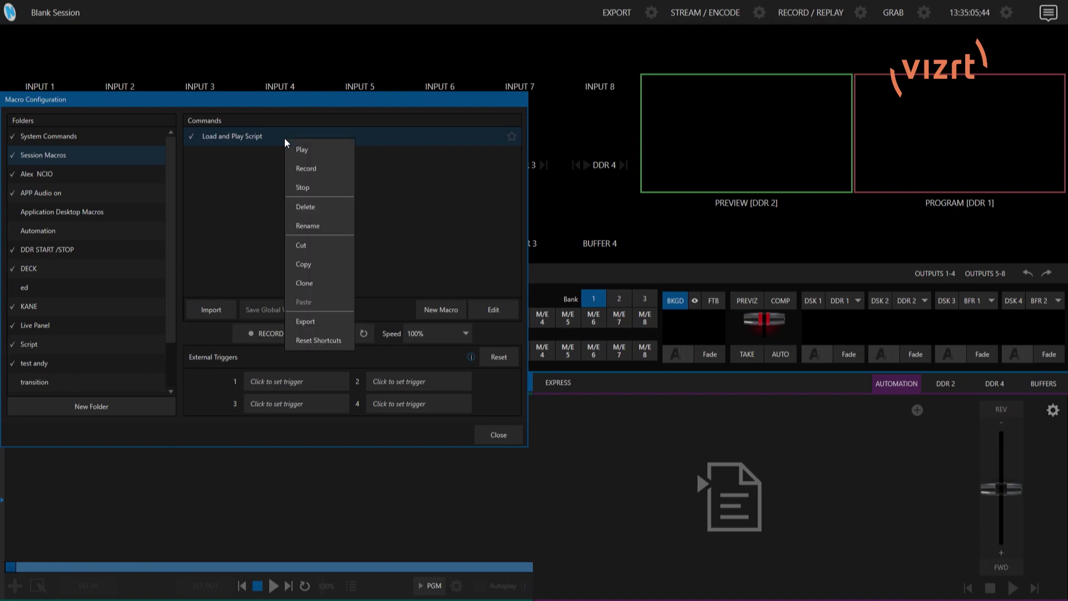
{"action": "left_click", "coordinate": [320, 267]}
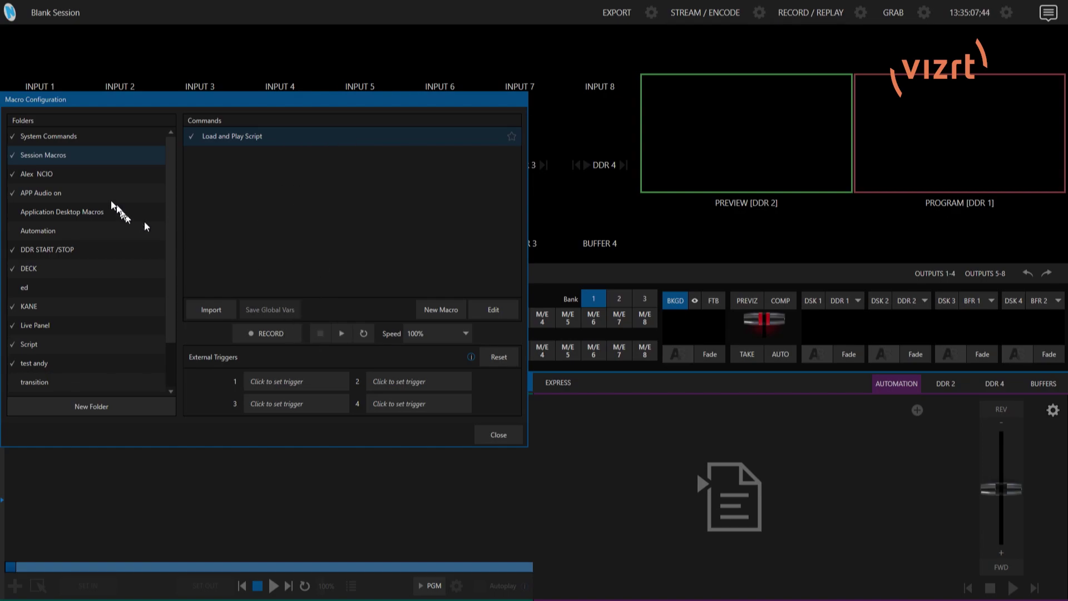
{"action": "scroll", "coordinate": [72, 347], "scroll_direction": "down", "scroll_amount": 3}
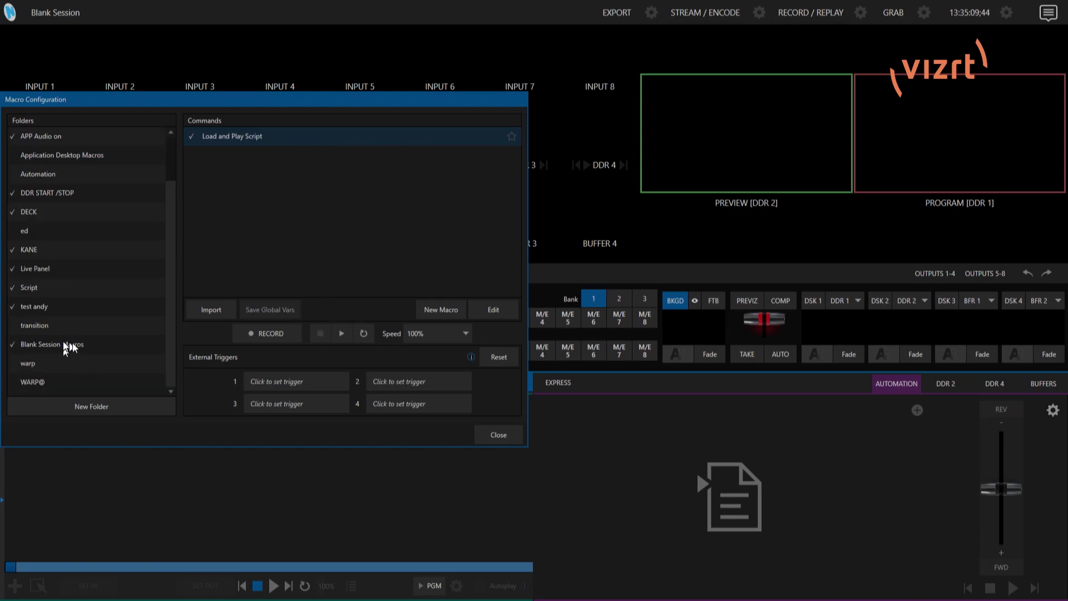
{"action": "left_click", "coordinate": [73, 345]}
{"action": "right_click", "coordinate": [351, 227]}
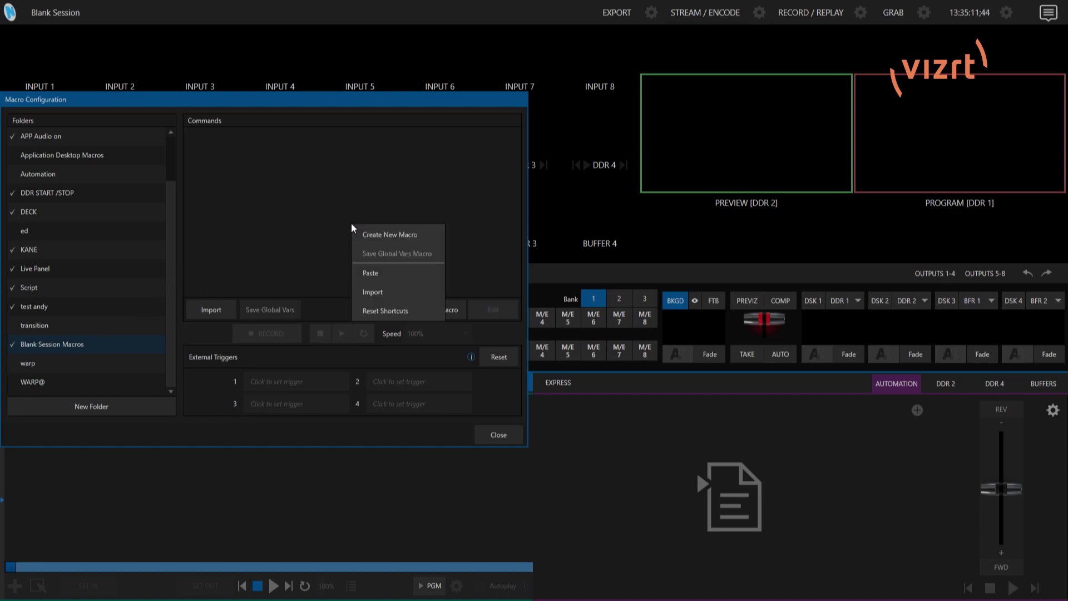
{"action": "left_click", "coordinate": [370, 276]}
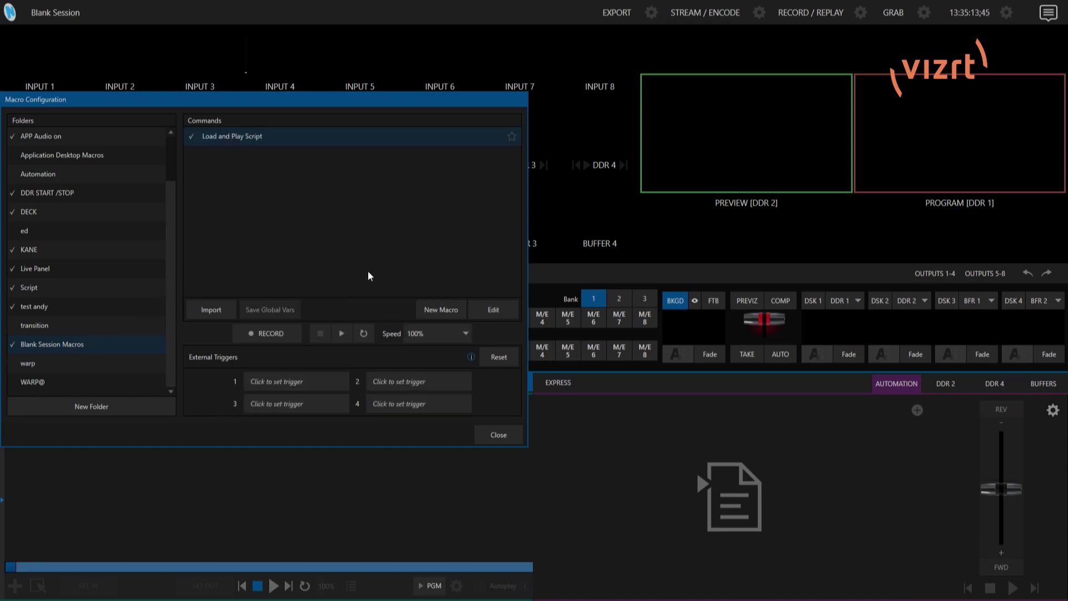
Assign the = key as the first external trigger of the Load and Play Script macro in Session Macros.
{"action": "scroll", "coordinate": [145, 217], "scroll_direction": "up", "scroll_amount": 3}
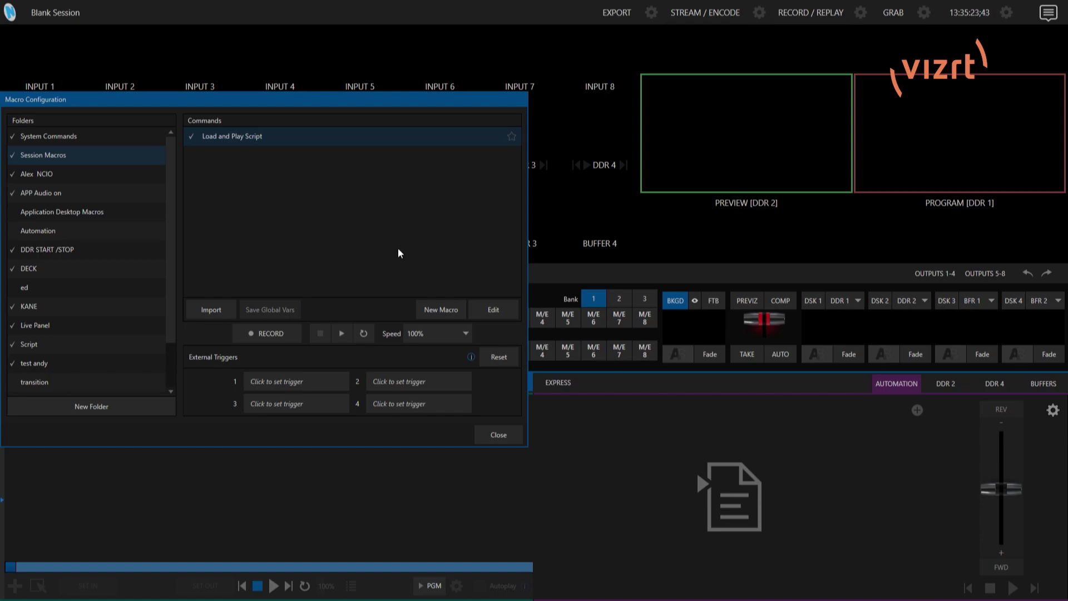
{"action": "left_click", "coordinate": [340, 337]}
{"action": "left_click", "coordinate": [299, 387]}
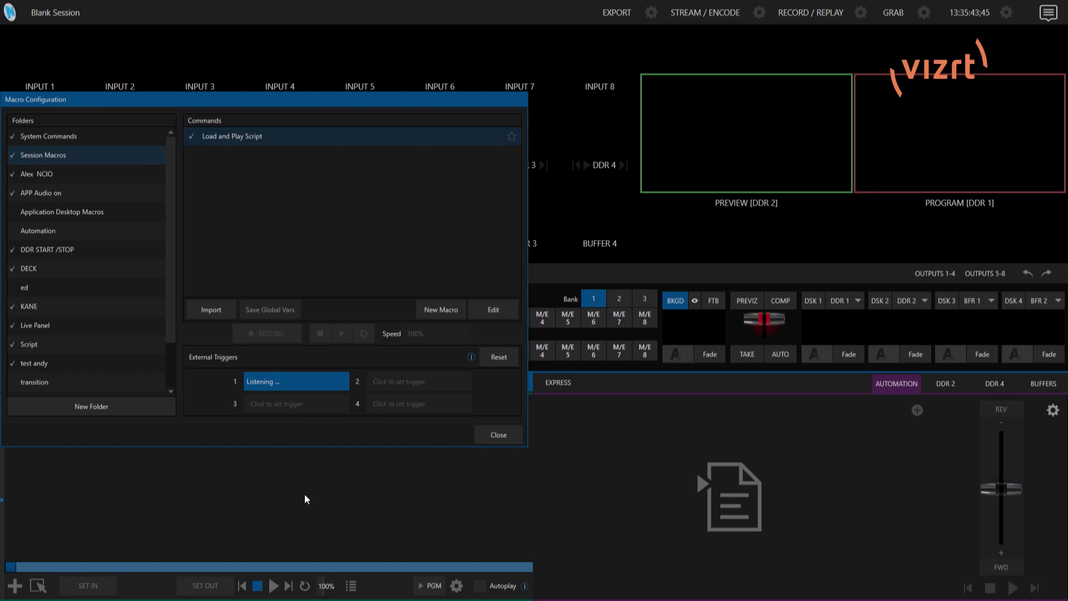
{"action": "key", "text": "equal"}
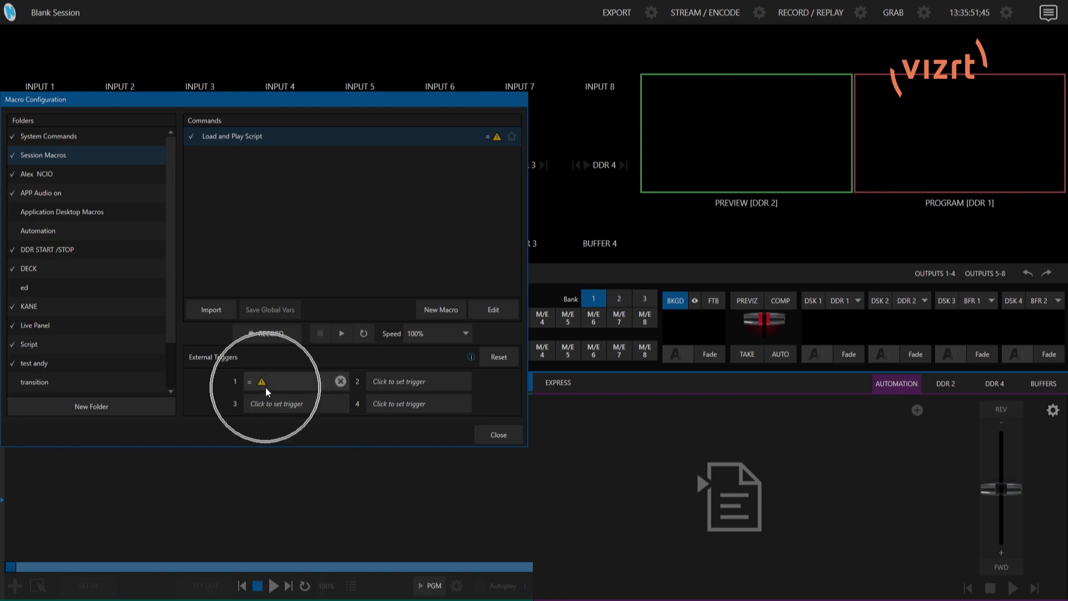
{"action": "left_click", "coordinate": [493, 138]}
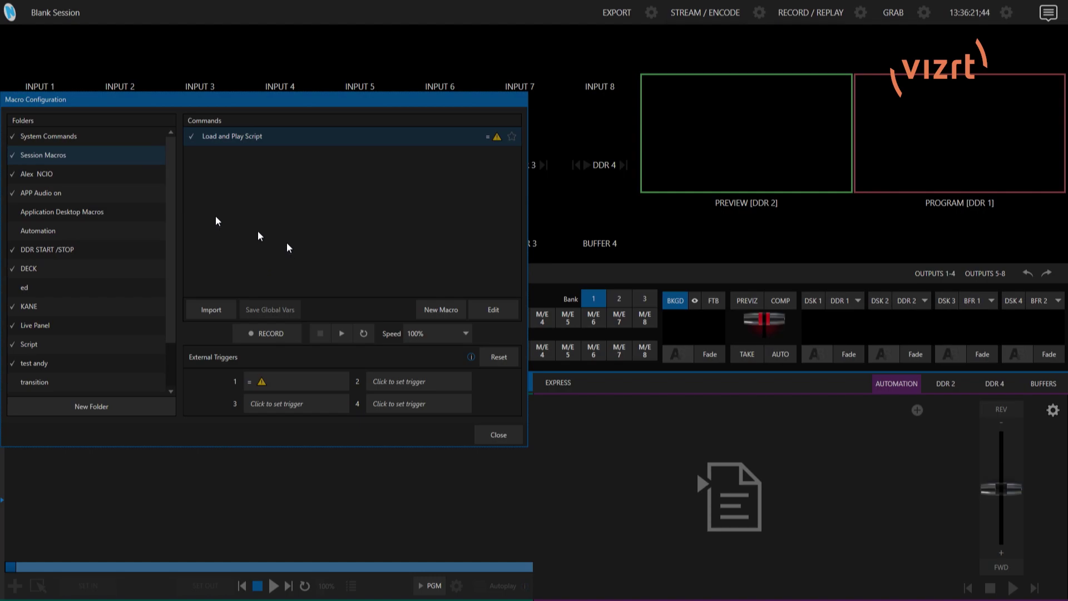
Search the System Commands for the command that shares the = shortcut, and inspect its trigger.
{"action": "left_click", "coordinate": [101, 139]}
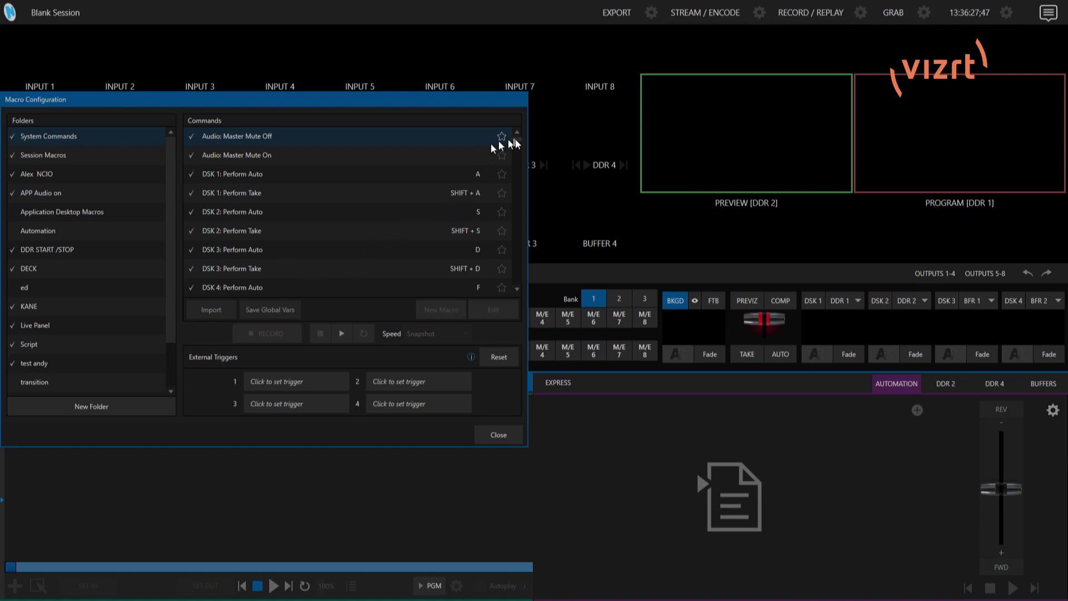
{"action": "left_click_drag", "start_coordinate": [517, 148], "coordinate": [518, 266]}
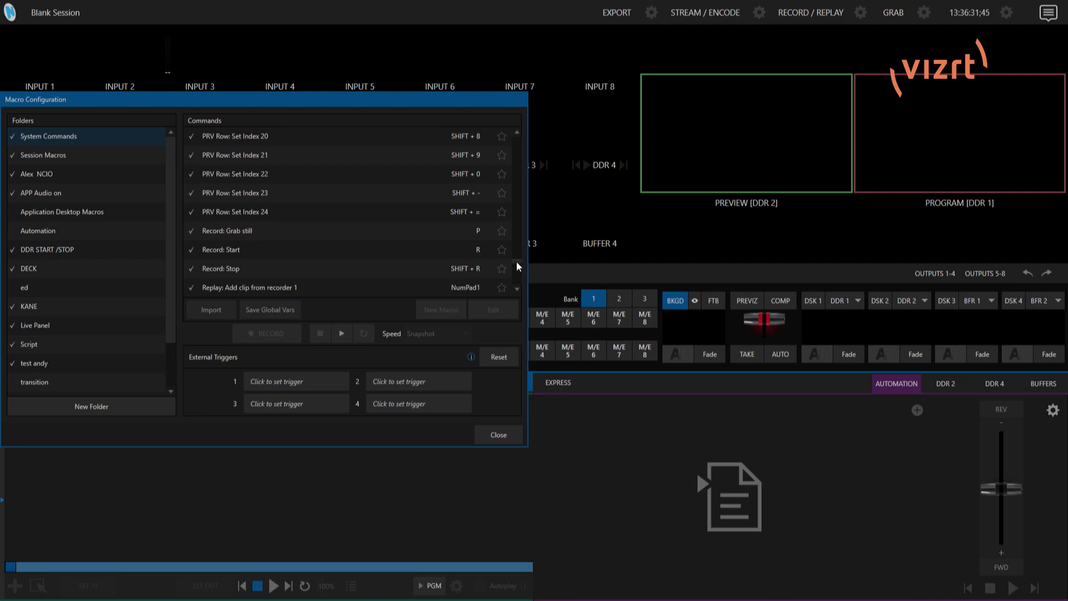
{"action": "scroll", "coordinate": [498, 255], "scroll_direction": "up", "scroll_amount": 5}
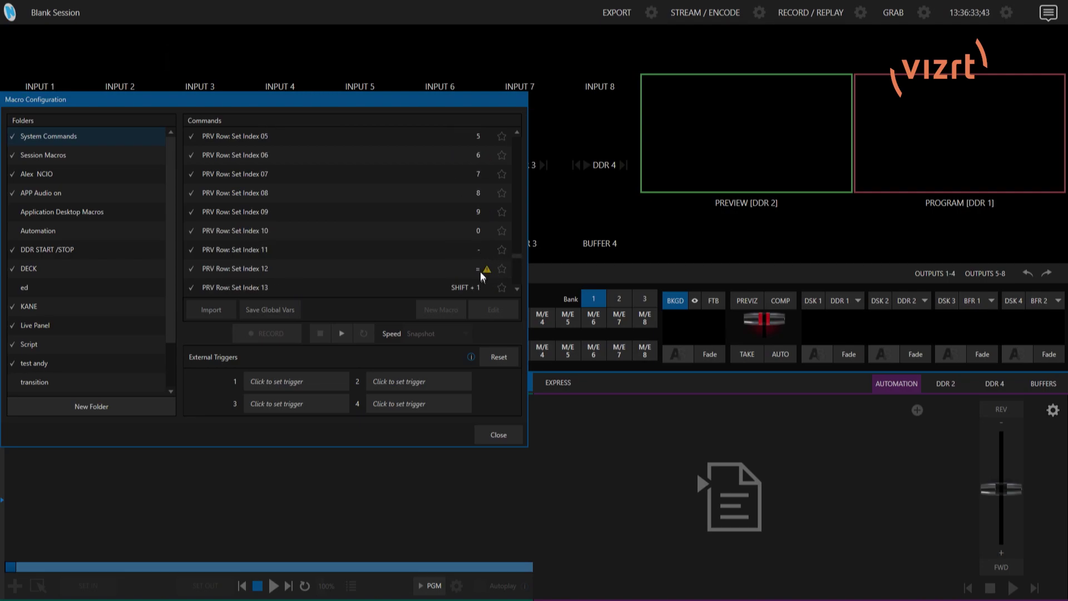
{"action": "left_click", "coordinate": [293, 273]}
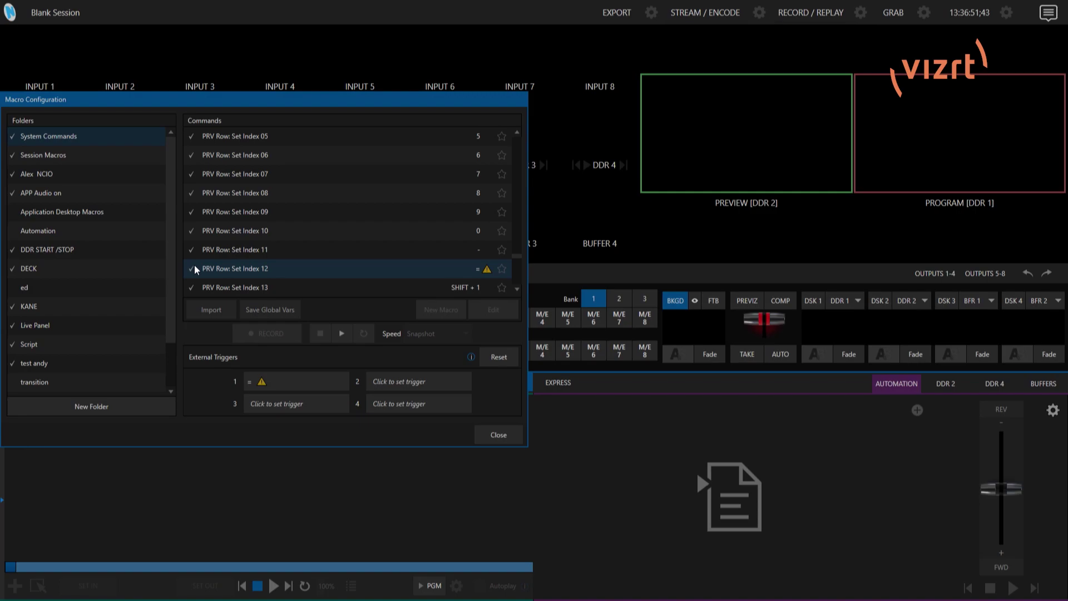
Disable the Load and Play Script macro in Session Macros, and enable it again.
{"action": "left_click", "coordinate": [96, 157]}
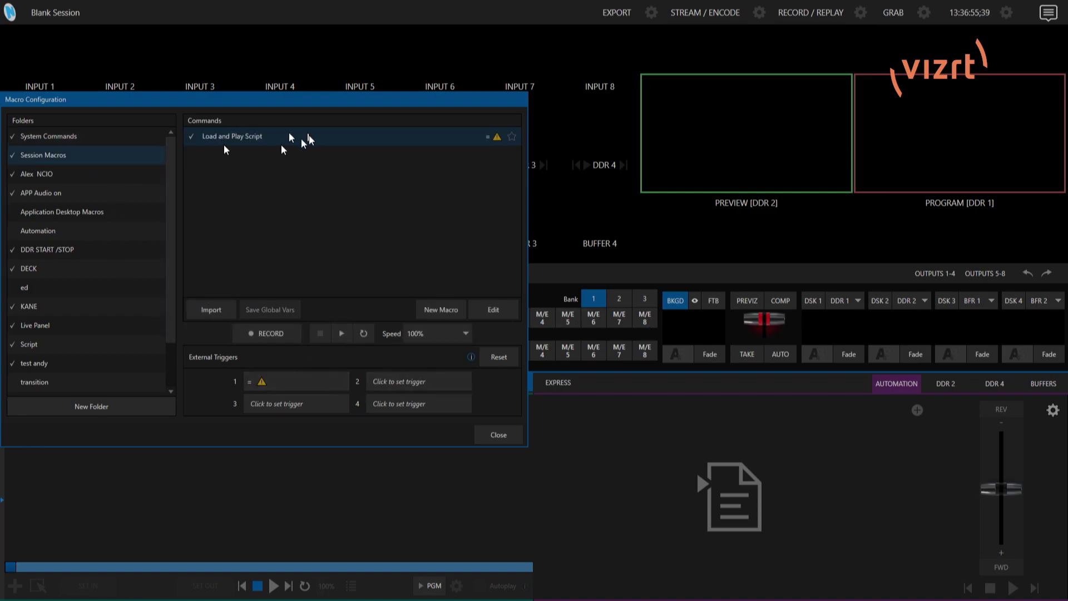
{"action": "left_click", "coordinate": [191, 137]}
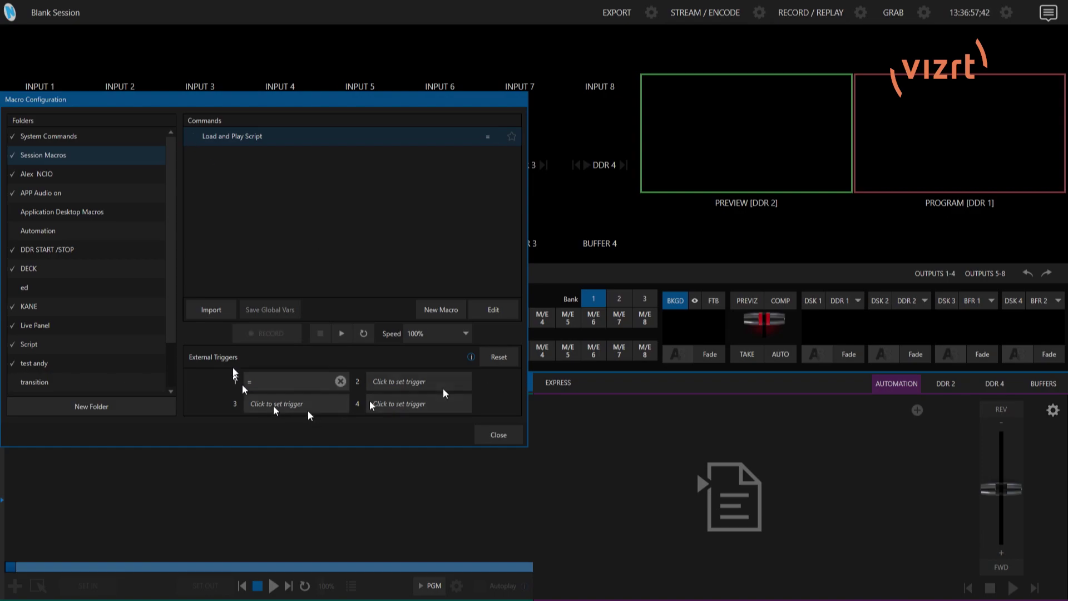
{"action": "left_click", "coordinate": [191, 137]}
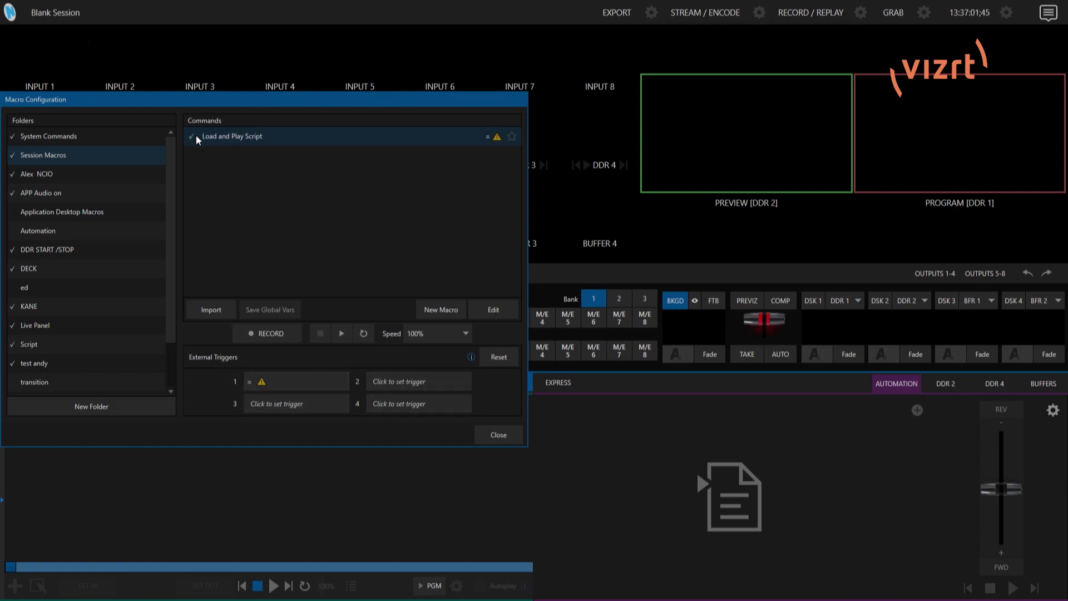
Remove the = trigger from the Load and Play Script macro and close the macro configuration.
{"action": "mouse_move", "coordinate": [341, 382]}
{"action": "left_click", "coordinate": [340, 382]}
{"action": "left_click", "coordinate": [497, 436]}
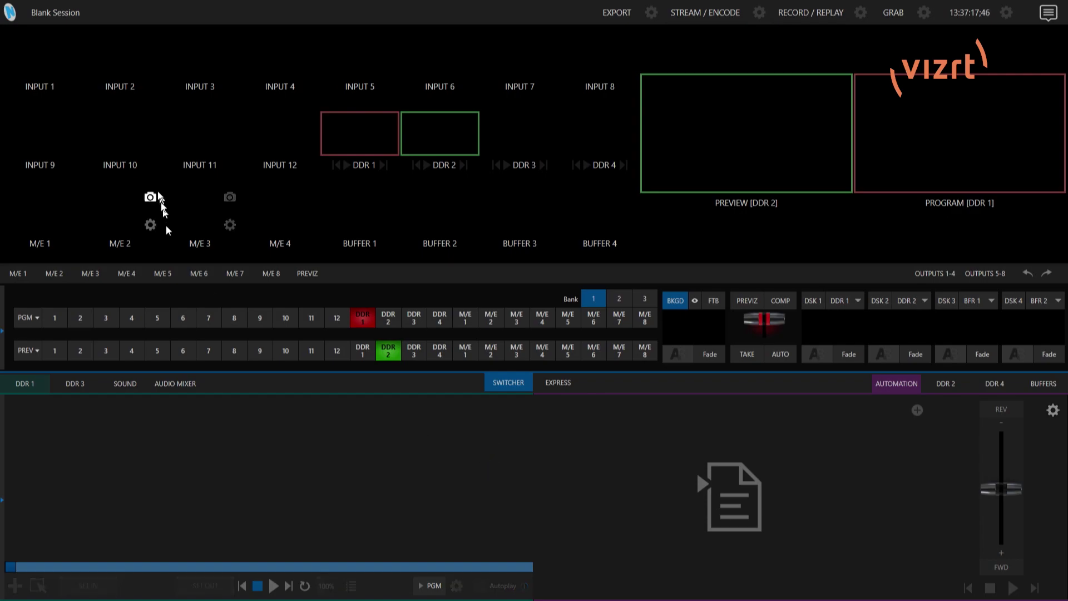
Exit the Blank Session and open the existing Tuesday Tutorial session.
{"action": "left_click", "coordinate": [37, 17]}
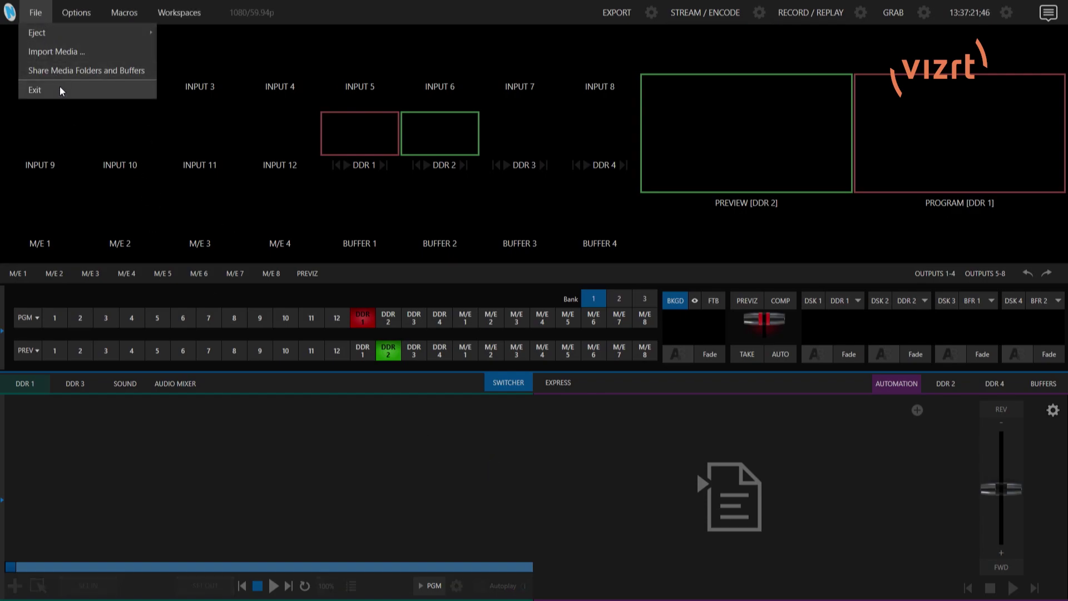
{"action": "left_click", "coordinate": [61, 90]}
{"action": "left_click", "coordinate": [586, 343]}
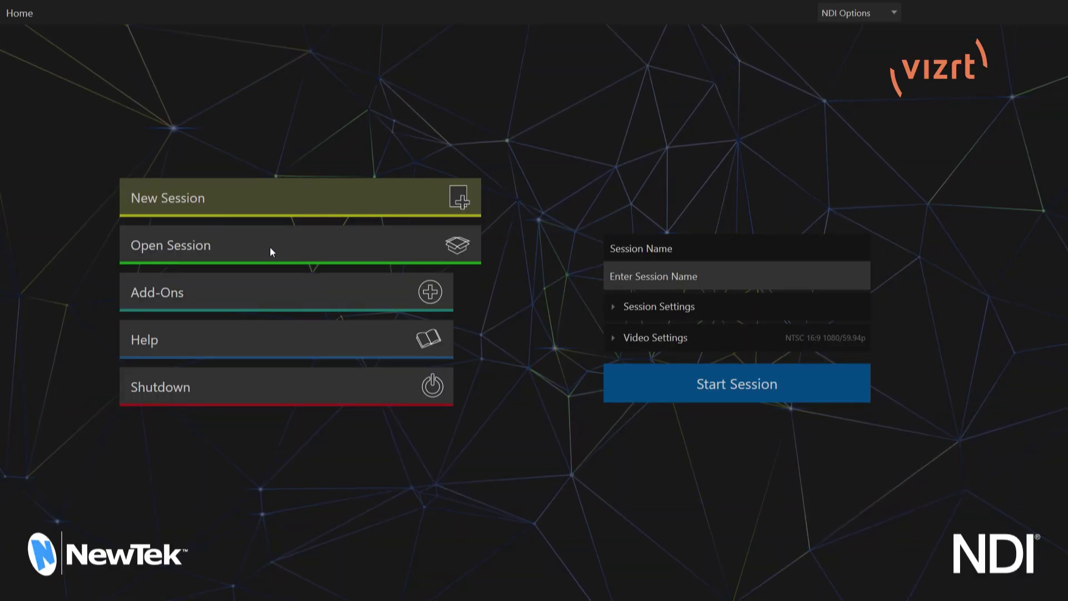
{"action": "left_click", "coordinate": [272, 252]}
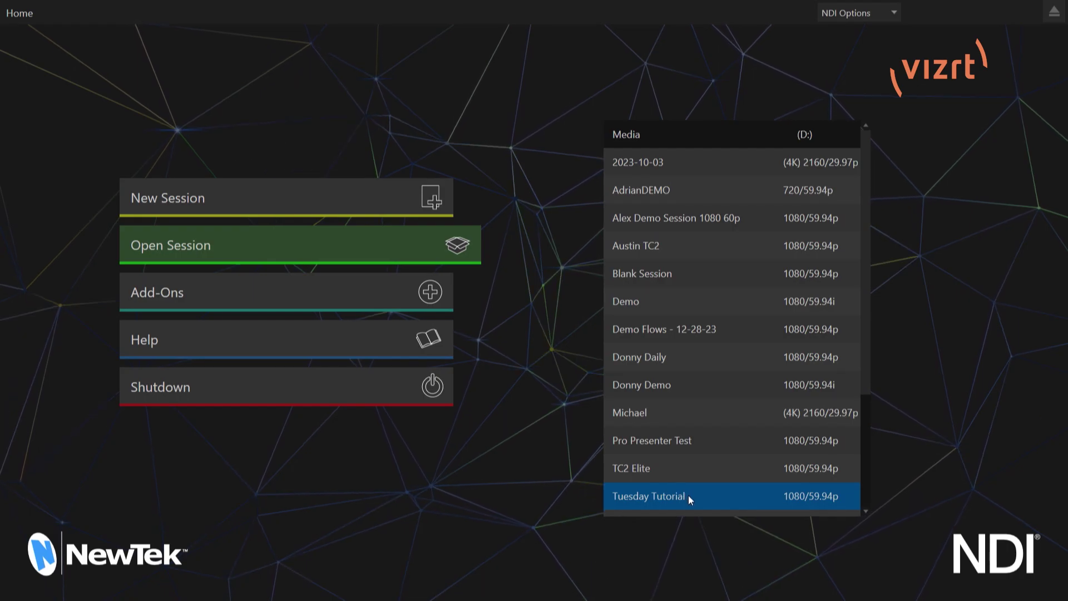
{"action": "left_click", "coordinate": [707, 499]}
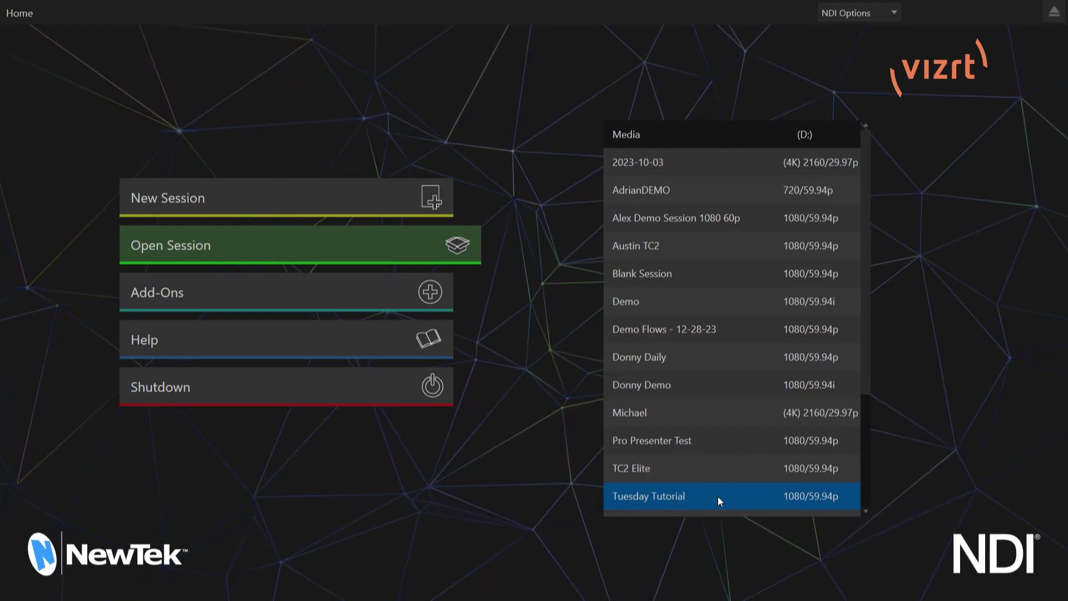
{"action": "left_click", "coordinate": [733, 330]}
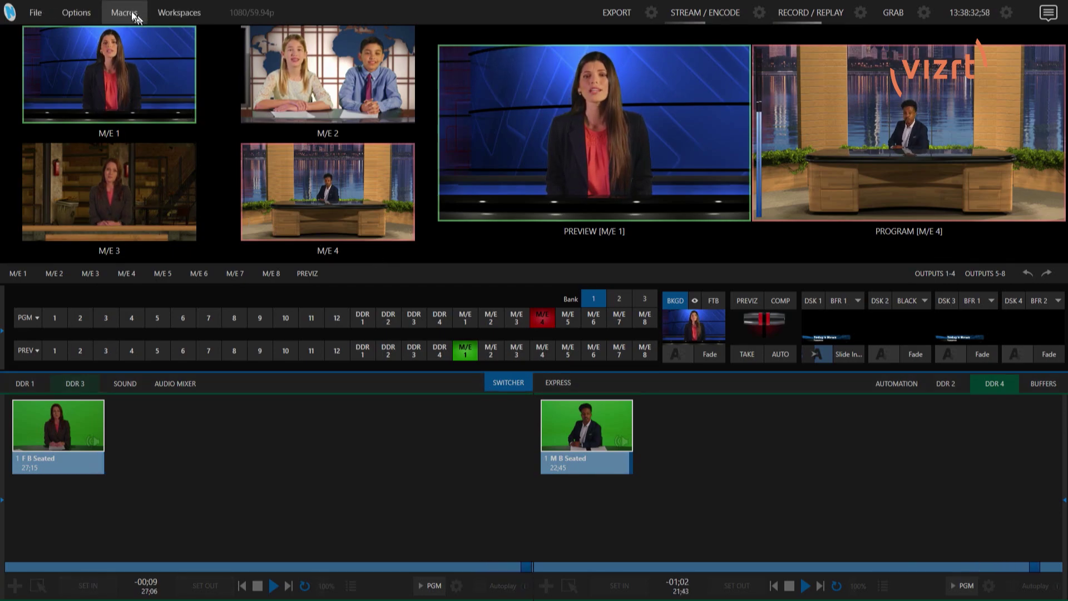
Open the macro configuration and view the contents of the Blank Session Macros folder.
{"action": "left_click", "coordinate": [139, 14]}
{"action": "left_click", "coordinate": [145, 71]}
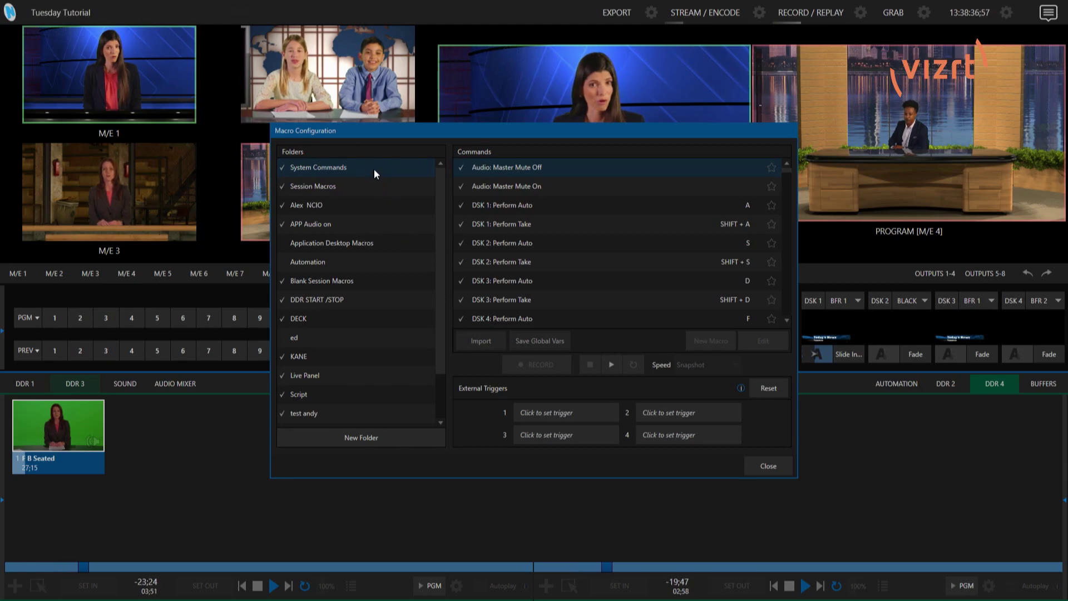
{"action": "left_click", "coordinate": [356, 283]}
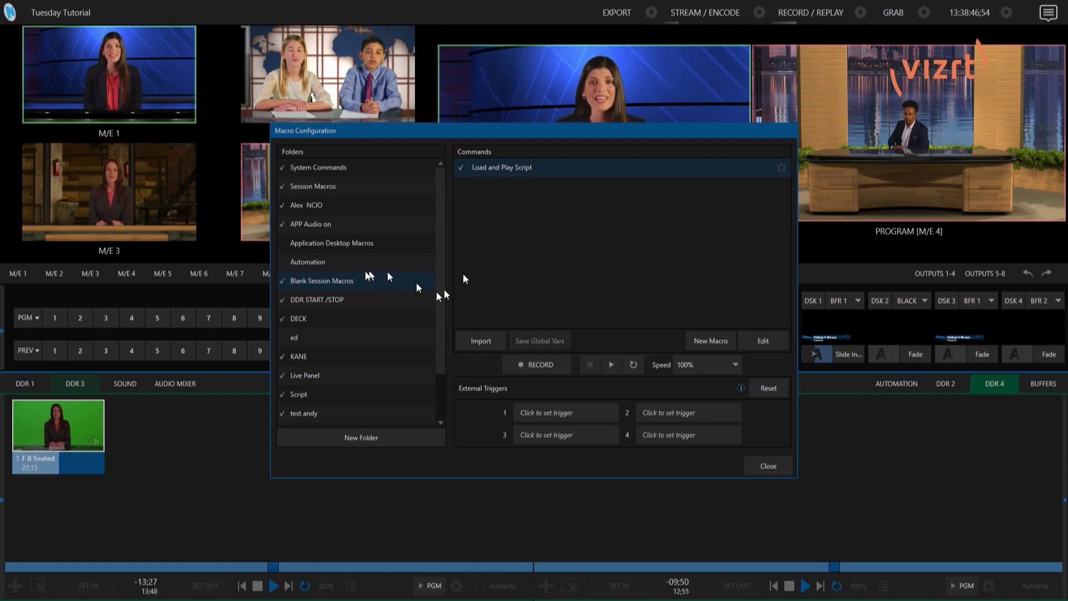
Run the Intro macro from Session Macros, with the configuration window moved clear of the program view.
{"action": "left_click", "coordinate": [362, 187]}
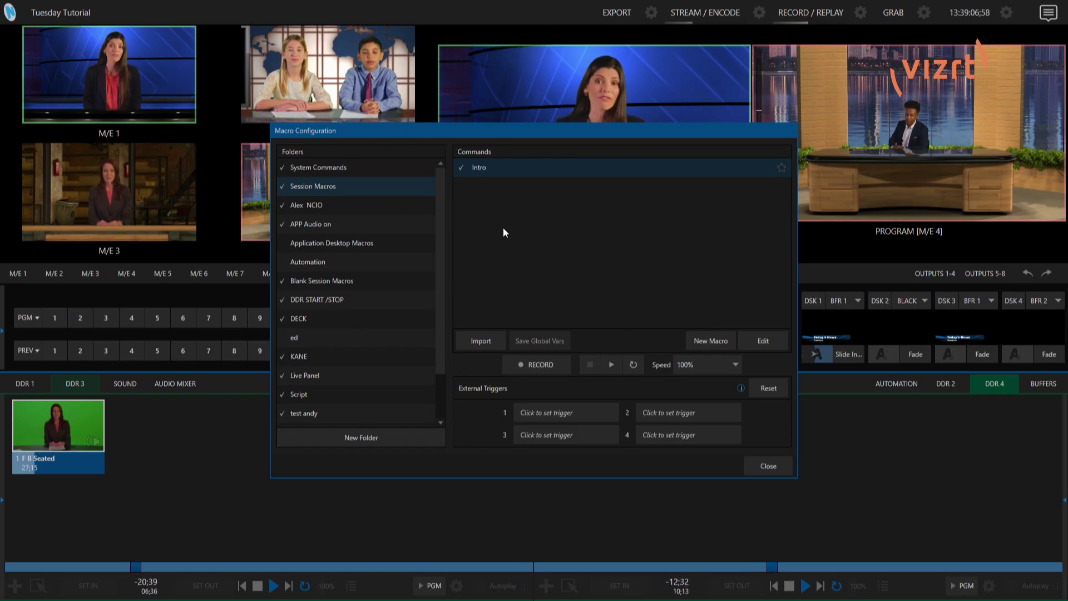
{"action": "left_click_drag", "start_coordinate": [485, 132], "coordinate": [300, 110]}
{"action": "left_click", "coordinate": [427, 343]}
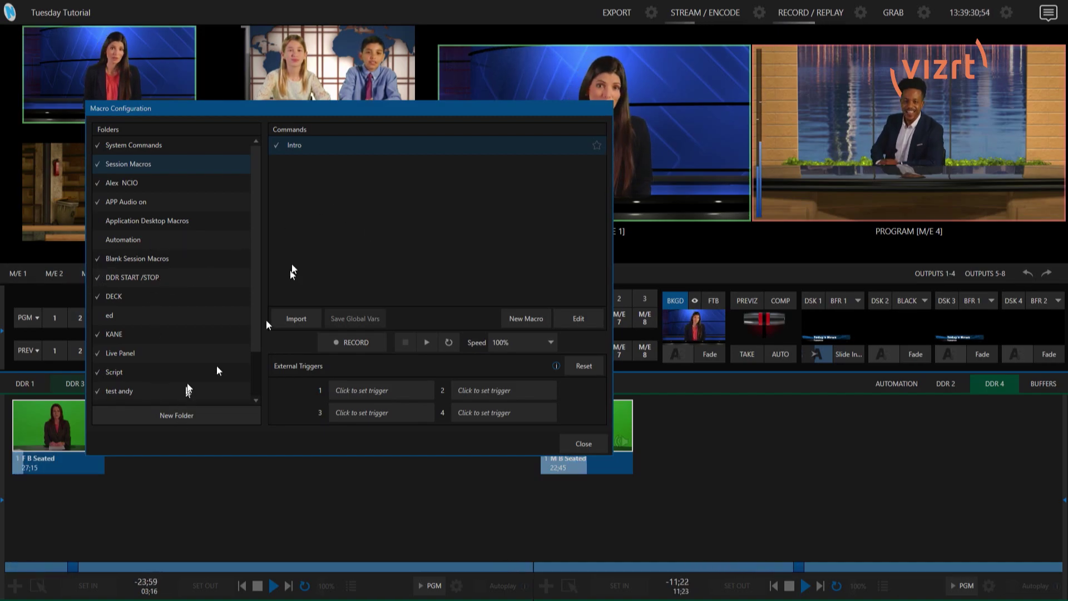
Copy the Intro macro from Session Macros into the Blank Session Macros folder.
{"action": "right_click", "coordinate": [327, 146]}
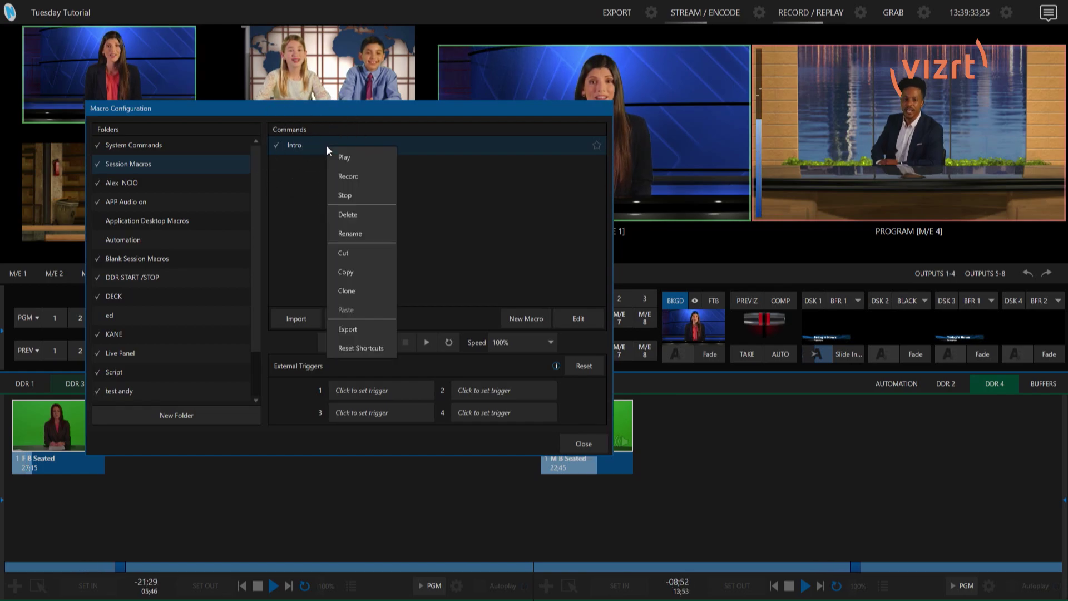
{"action": "left_click", "coordinate": [356, 274]}
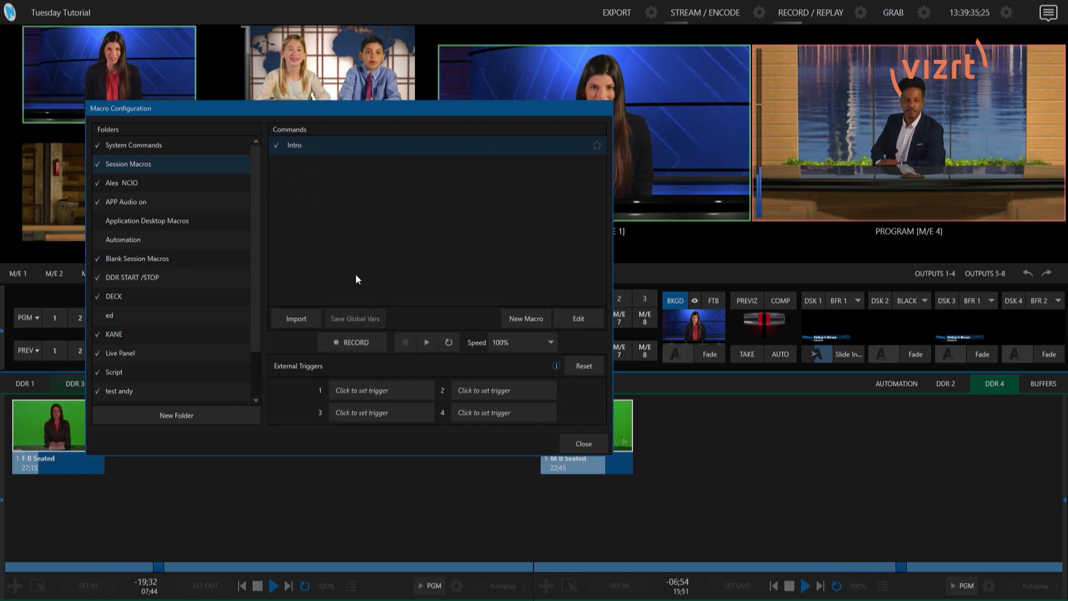
{"action": "left_click", "coordinate": [158, 259]}
{"action": "right_click", "coordinate": [362, 239]}
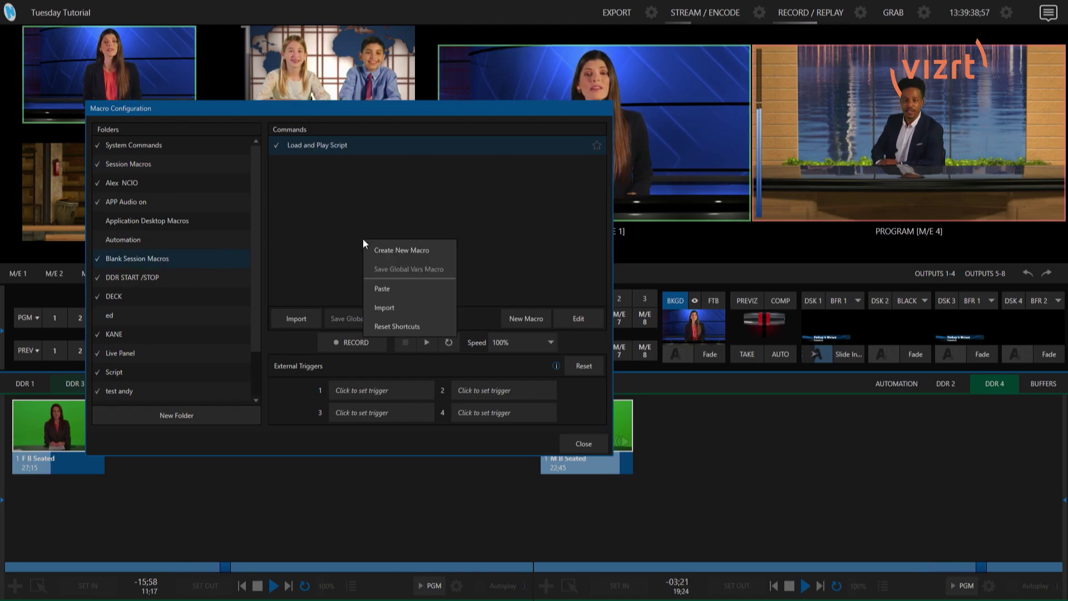
{"action": "left_click", "coordinate": [388, 290]}
{"action": "left_click", "coordinate": [315, 145]}
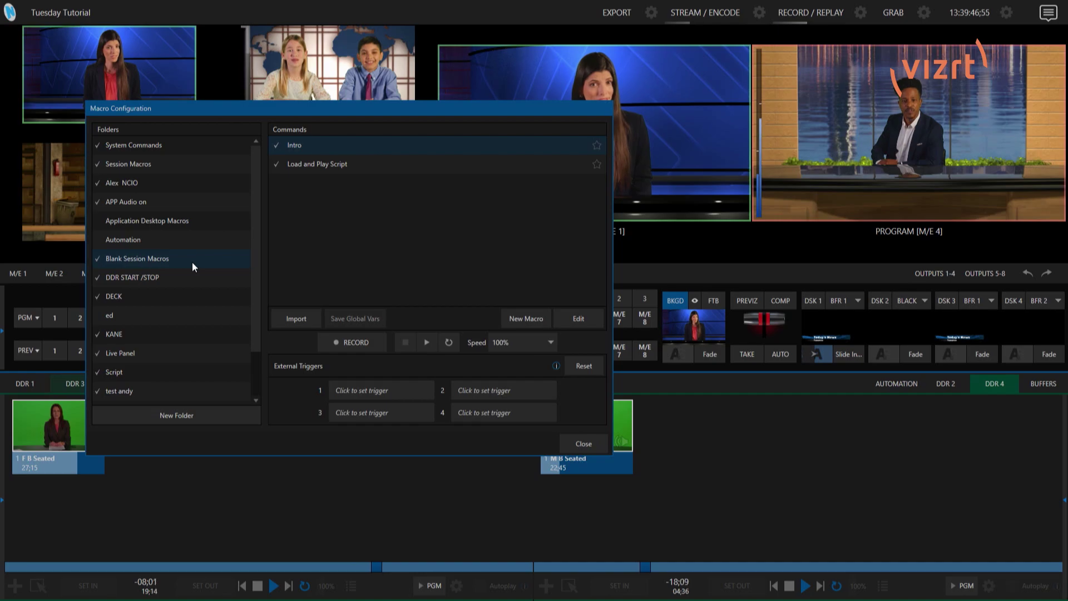
Run the Load and Play Script macro from the Blank Session Macros folder, and stop the script playback.
{"action": "left_click", "coordinate": [359, 163]}
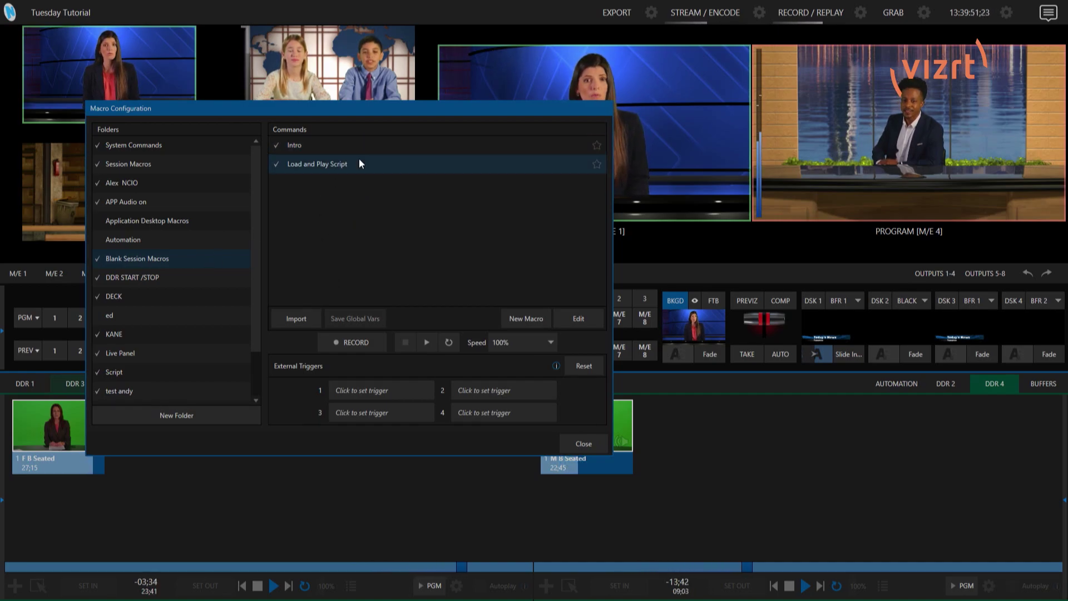
{"action": "left_click", "coordinate": [431, 346]}
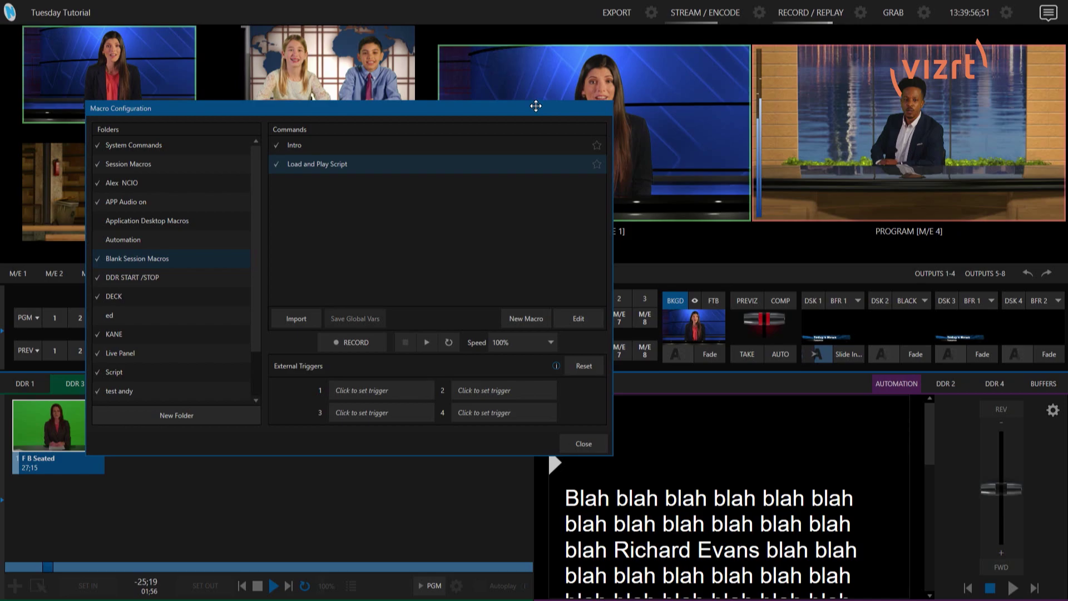
{"action": "left_click_drag", "start_coordinate": [536, 105], "coordinate": [461, 100]}
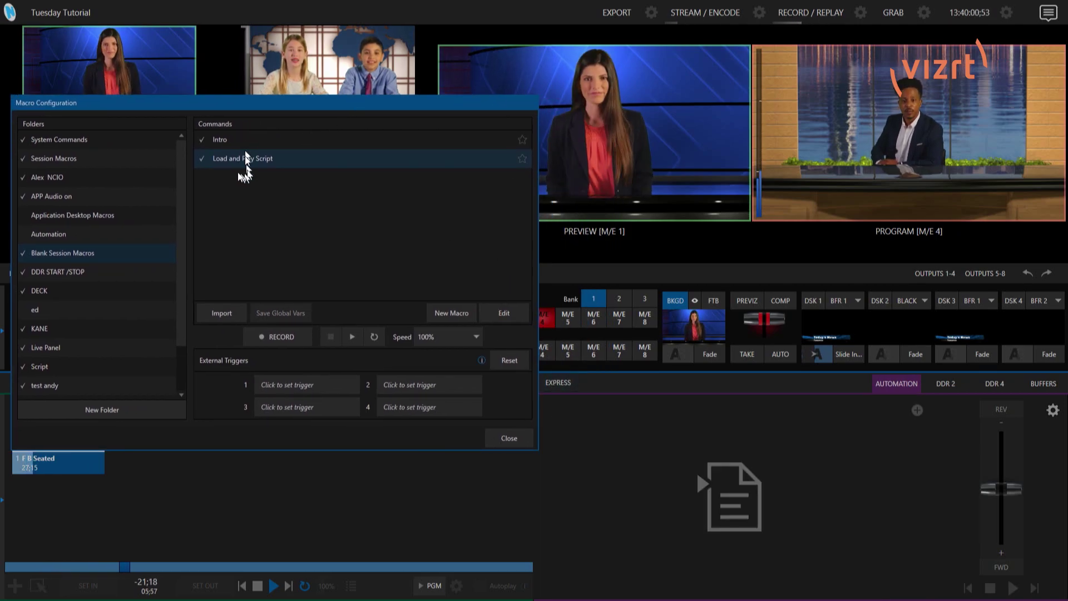
{"action": "left_click", "coordinate": [354, 342]}
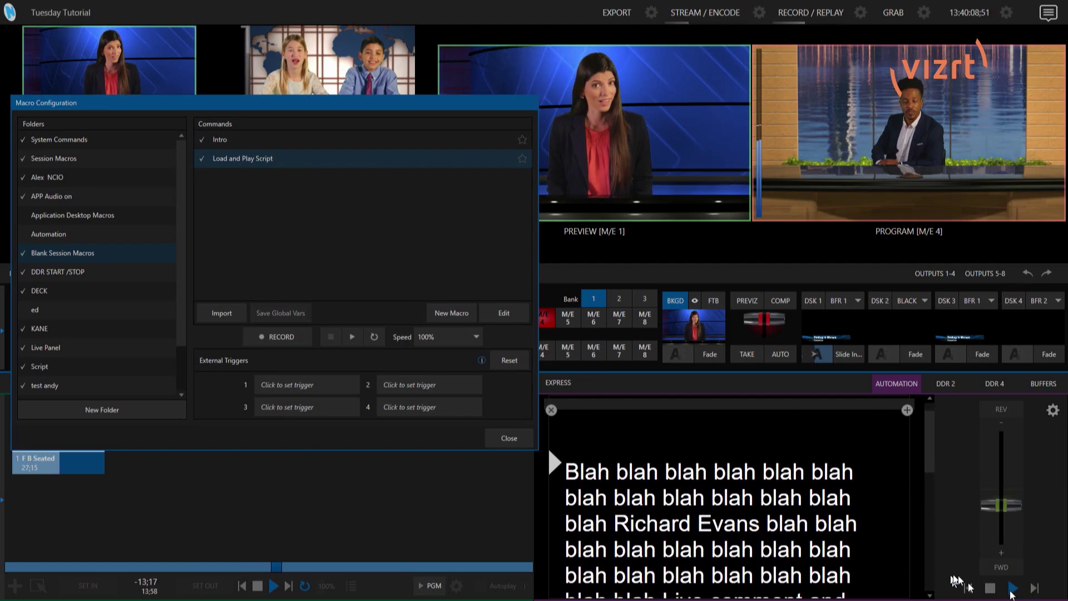
{"action": "left_click", "coordinate": [992, 589]}
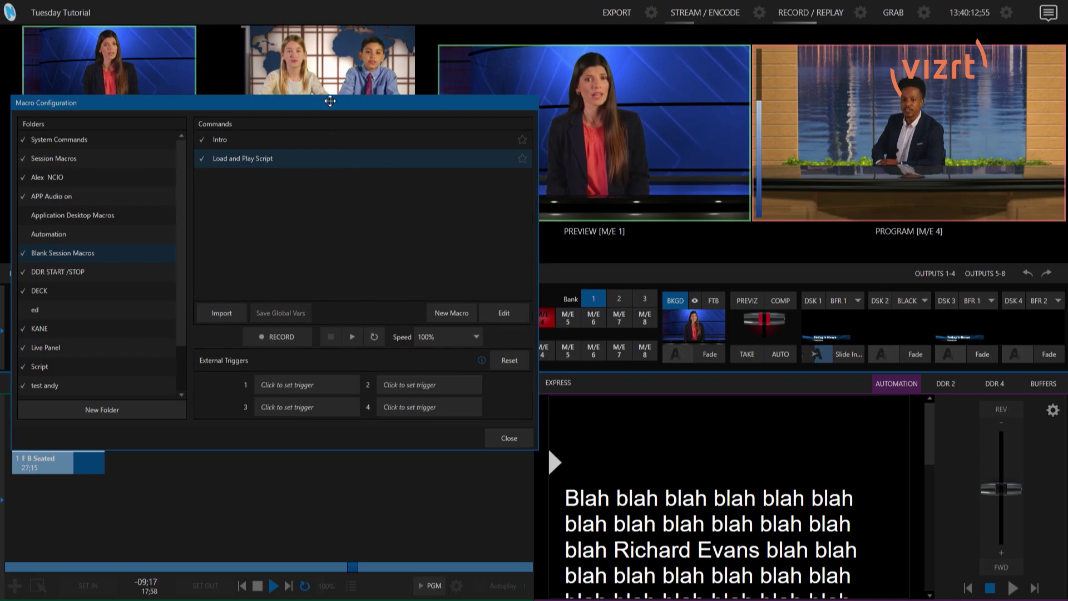
Export the whole Blank Session Macros folder as an XD Macros file named Entire Folder.
{"action": "left_click_drag", "start_coordinate": [330, 101], "coordinate": [557, 112]}
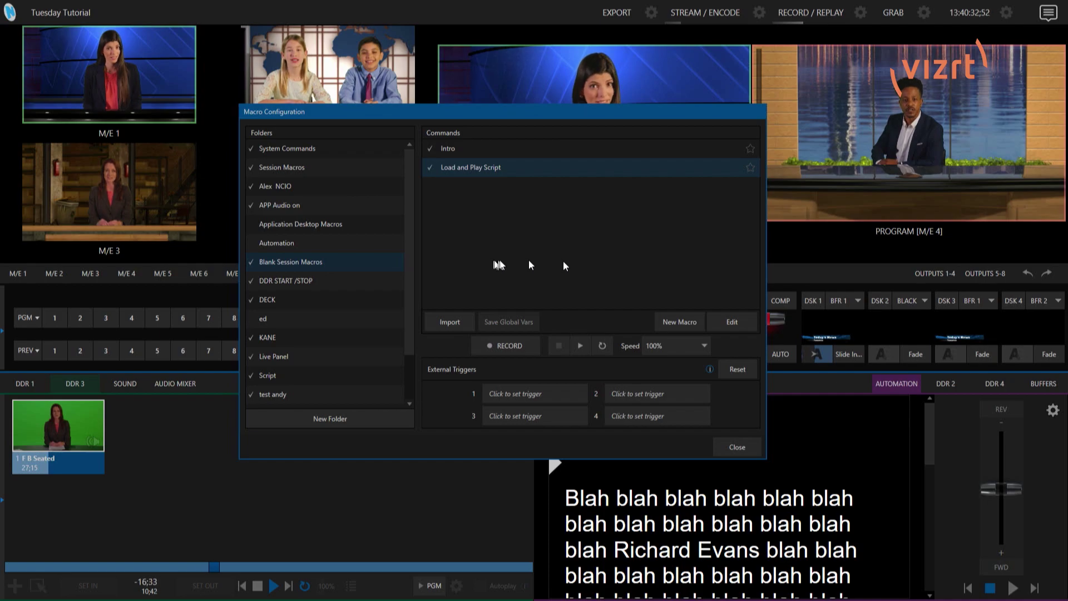
{"action": "right_click", "coordinate": [330, 263]}
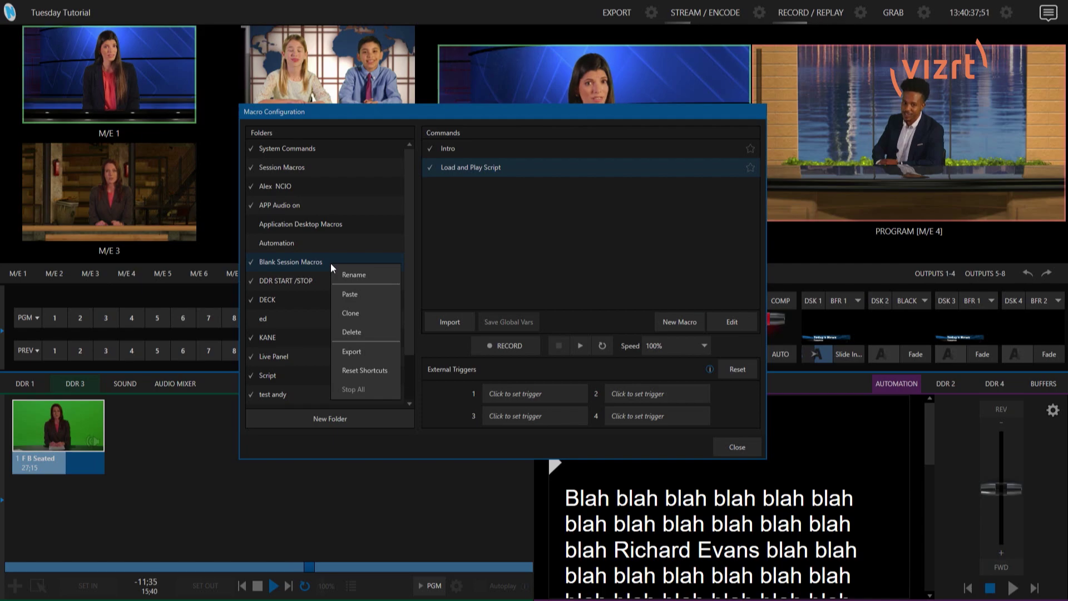
{"action": "left_click", "coordinate": [354, 350]}
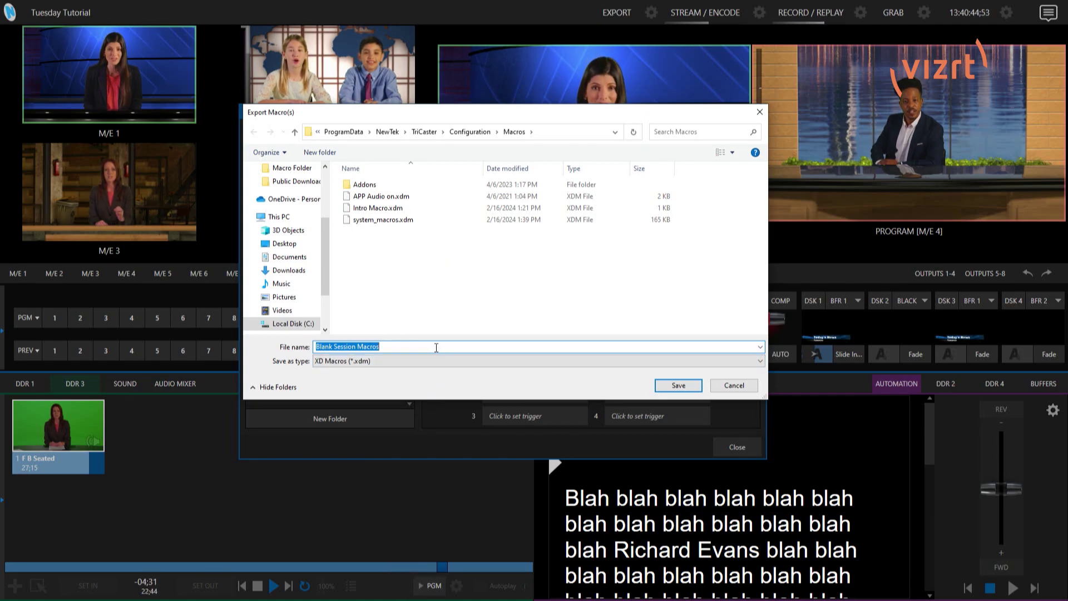
{"action": "type", "text": "Ent"}
{"action": "type", "text": "ire f"}
{"action": "type", "text": "older"}
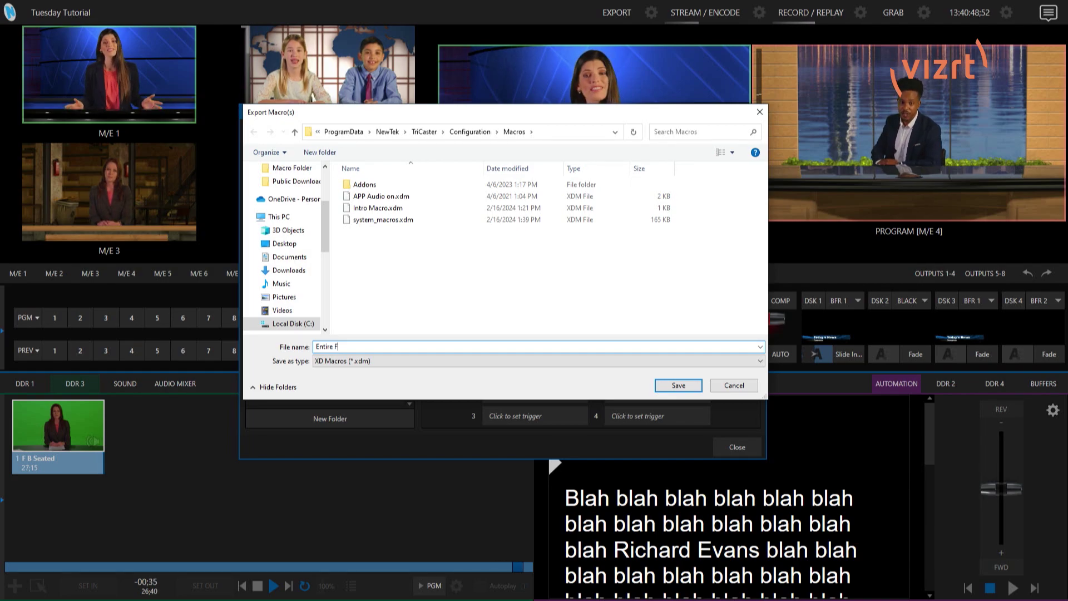
{"action": "key", "text": "Return"}
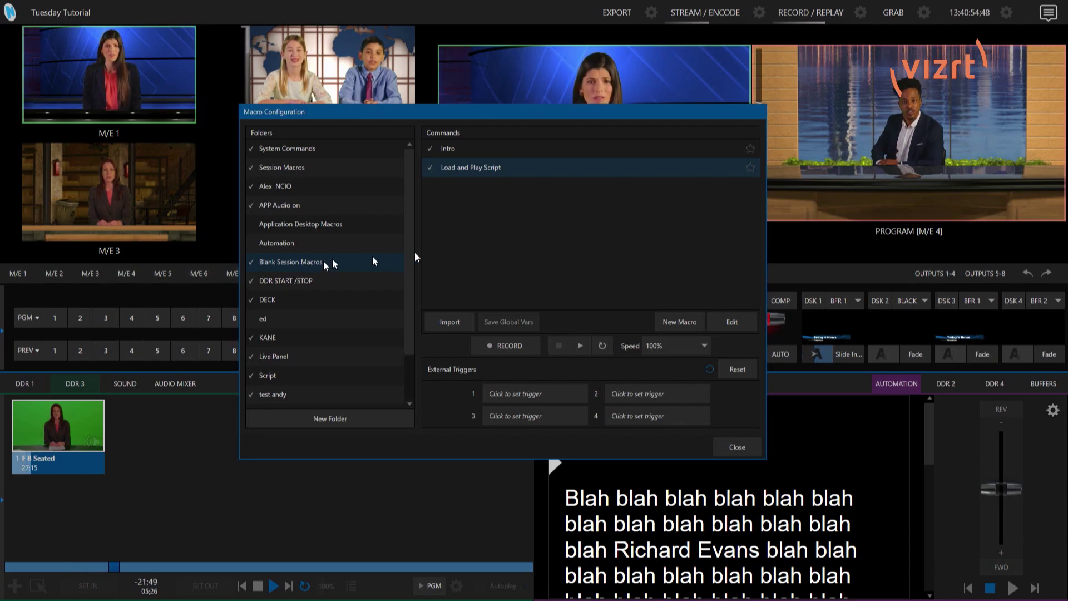
Export the single Load and Play Script macro to the Macros directory under its own name.
{"action": "right_click", "coordinate": [519, 168]}
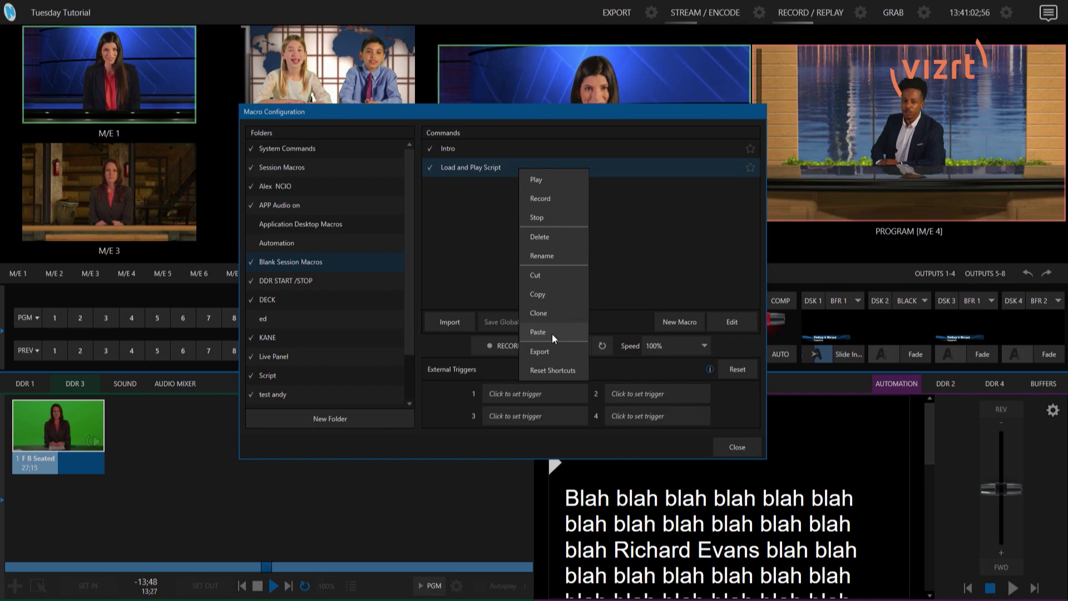
{"action": "left_click", "coordinate": [559, 349]}
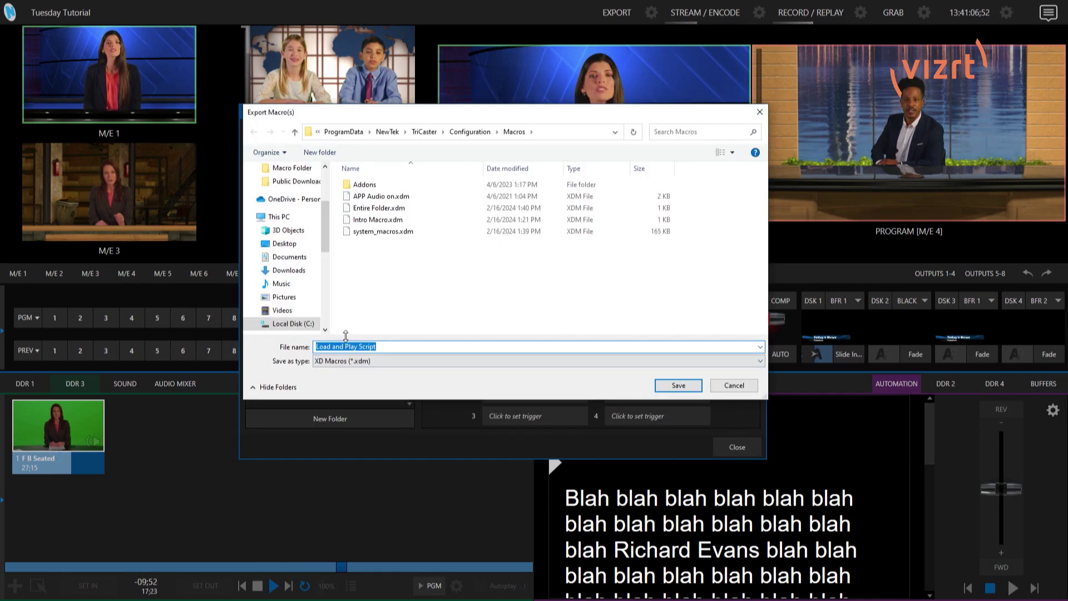
{"action": "left_click", "coordinate": [664, 386]}
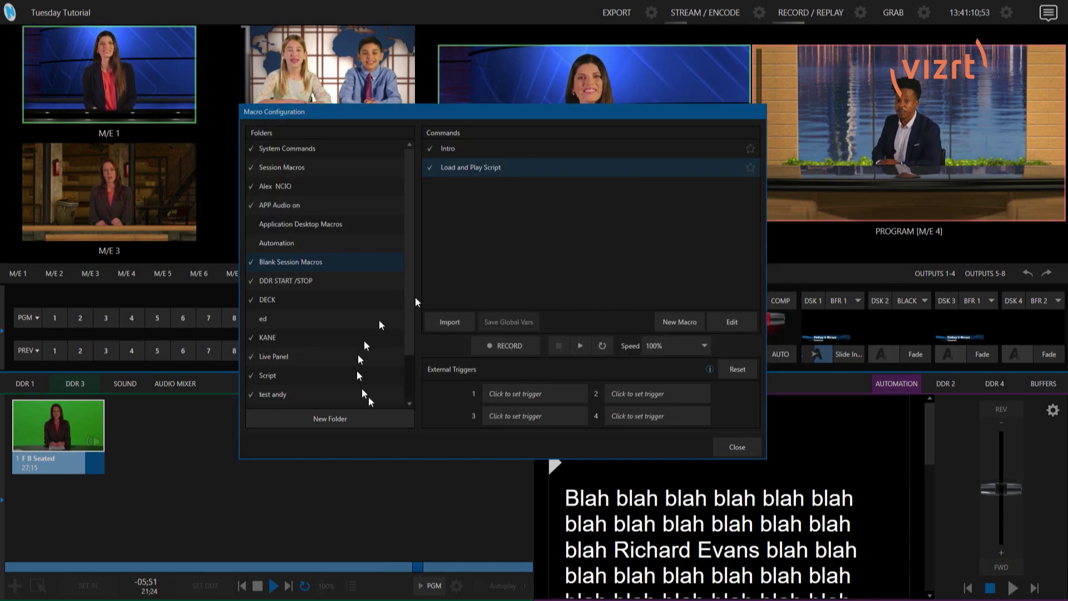
Create a new macro folder named Duplicate Folder.
{"action": "left_click", "coordinate": [361, 419]}
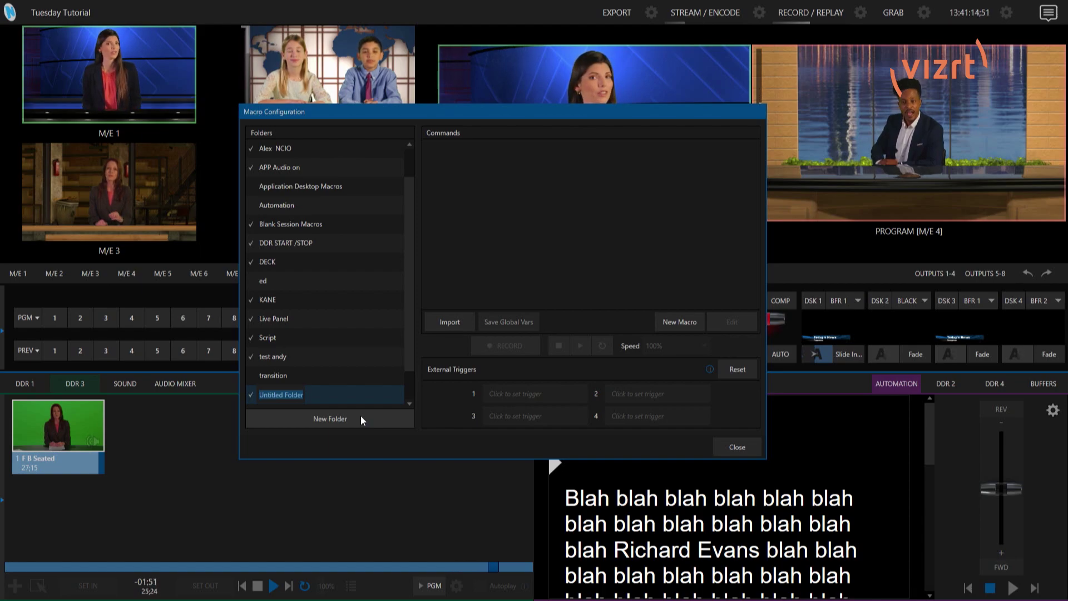
{"action": "type", "text": "Dupl"}
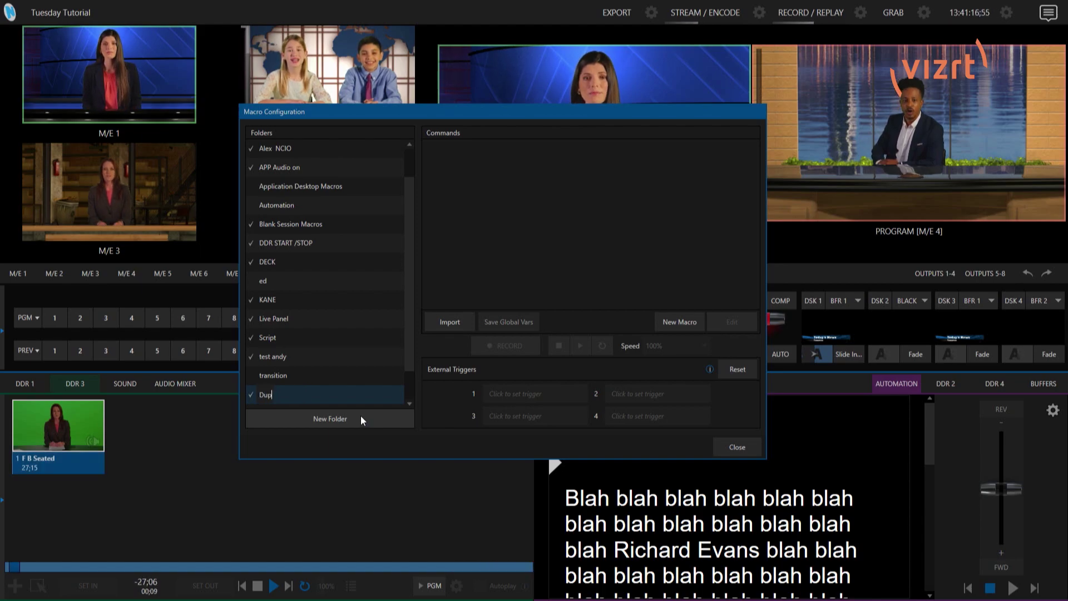
{"action": "type", "text": "icate Folder"}
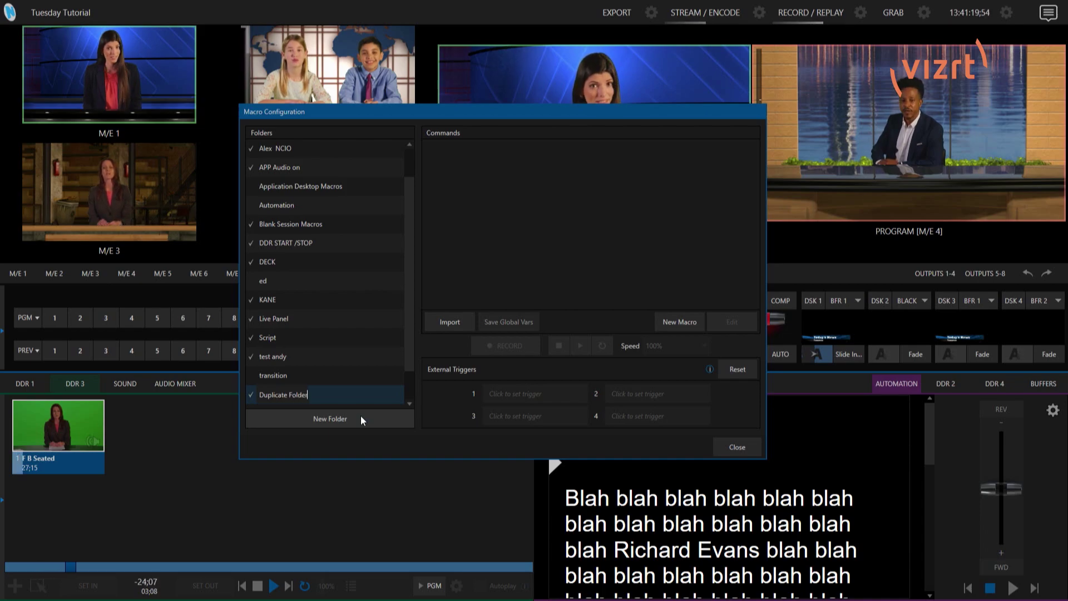
{"action": "key", "text": "Return"}
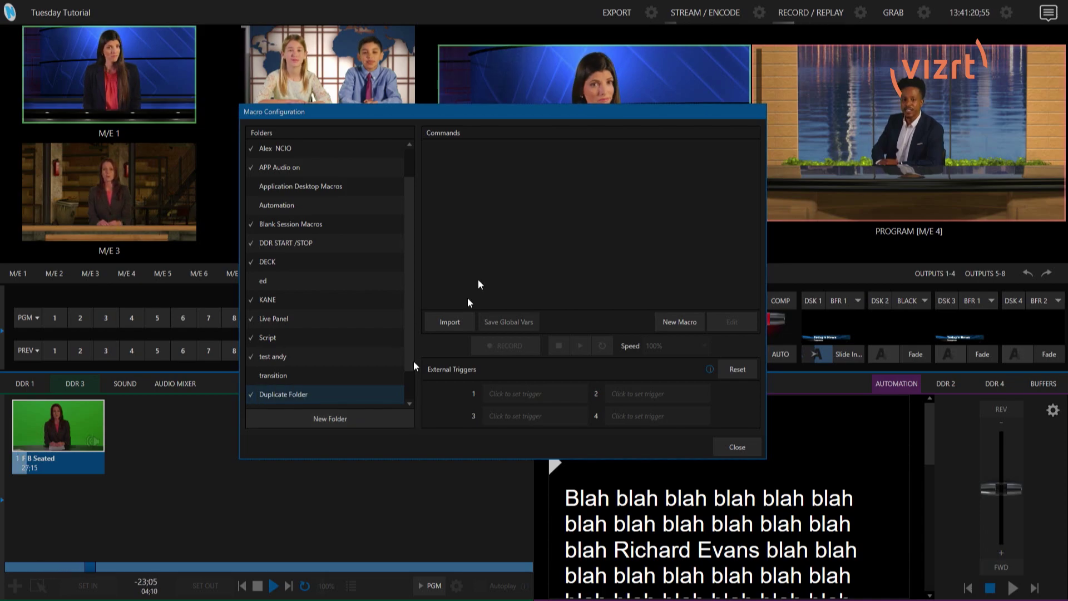
Import Entire Folder.xdm into Duplicate Folder.
{"action": "left_click", "coordinate": [450, 322]}
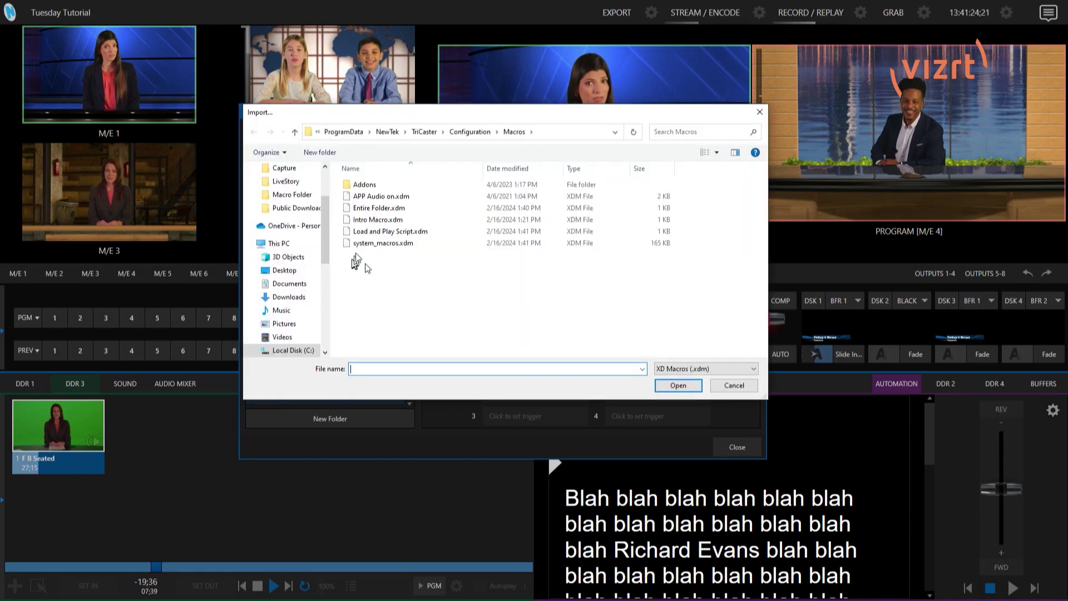
{"action": "left_click", "coordinate": [384, 209]}
{"action": "left_click", "coordinate": [675, 385]}
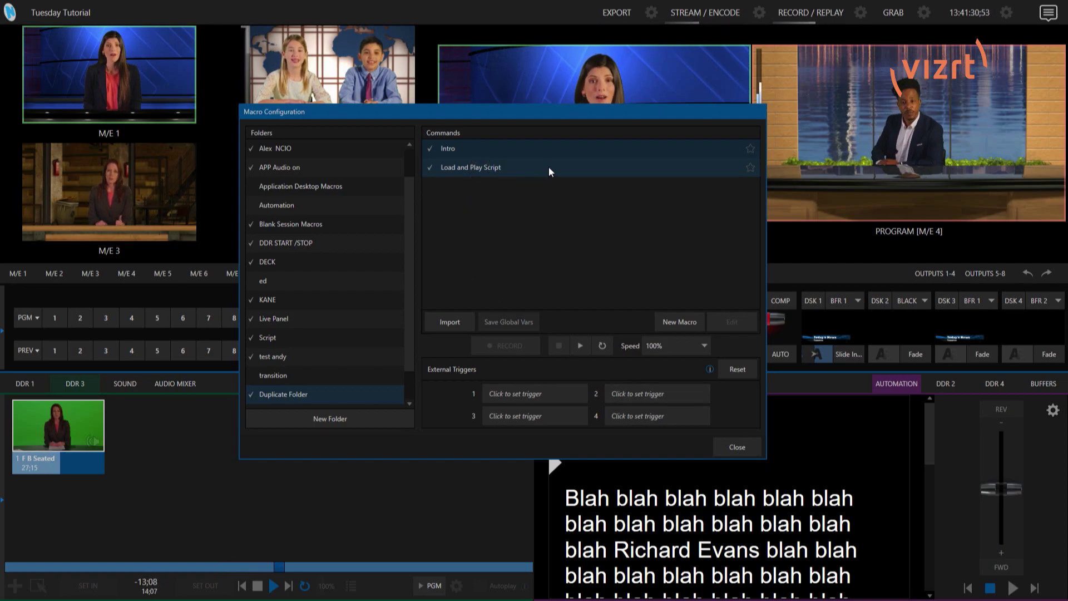
Import the single-macro file Load and Play Script.xdm into Duplicate Folder.
{"action": "left_click", "coordinate": [459, 321]}
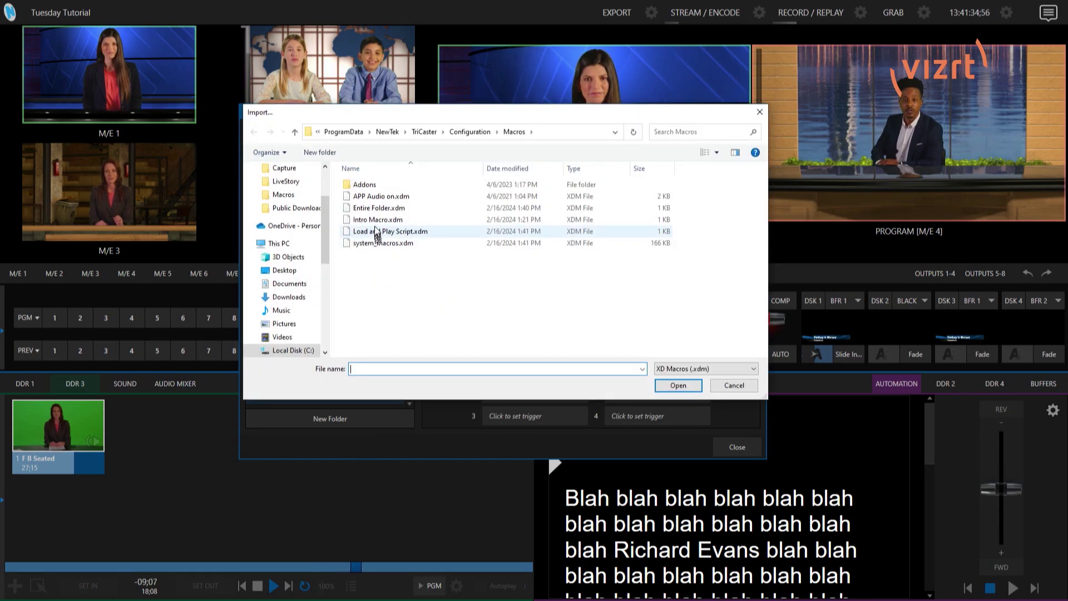
{"action": "left_click", "coordinate": [379, 232]}
{"action": "left_click", "coordinate": [680, 386]}
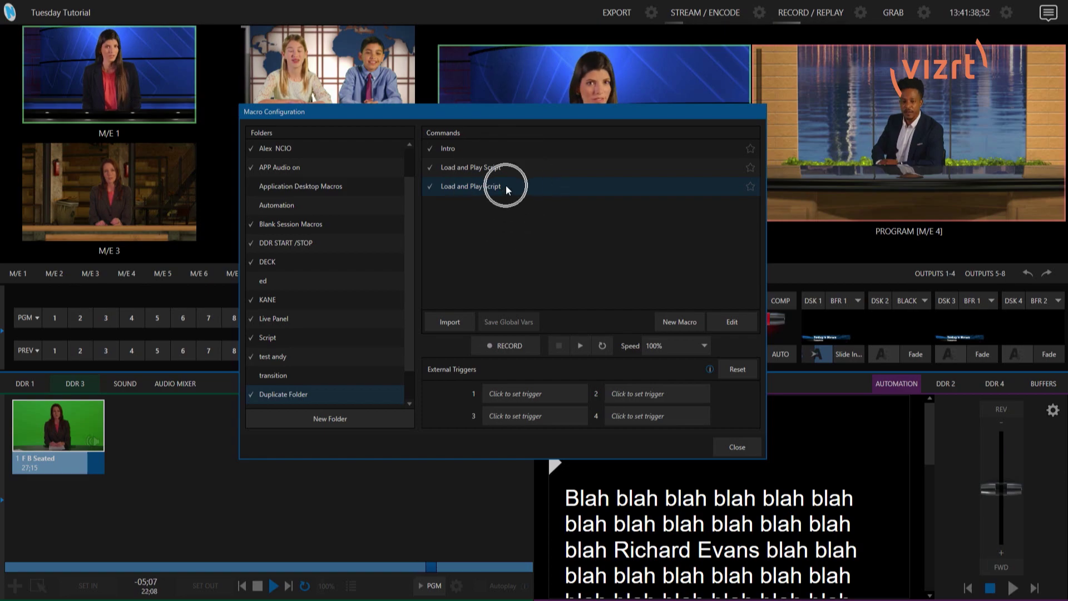
Delete the second copy of the Load and Play Script macro from Duplicate Folder.
{"action": "right_click", "coordinate": [547, 185]}
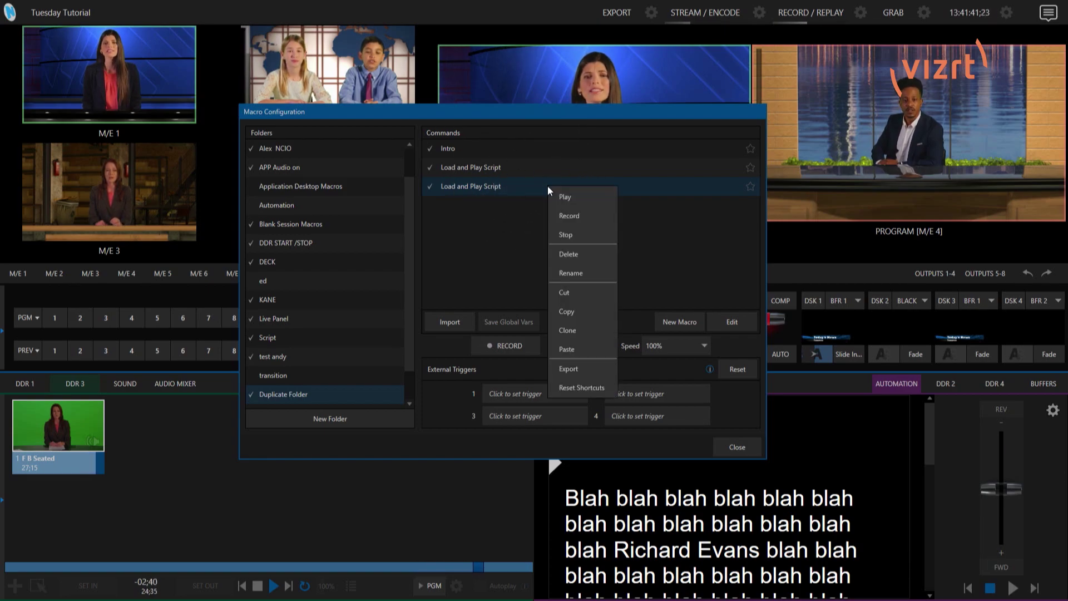
{"action": "left_click", "coordinate": [574, 254]}
{"action": "left_click", "coordinate": [577, 326]}
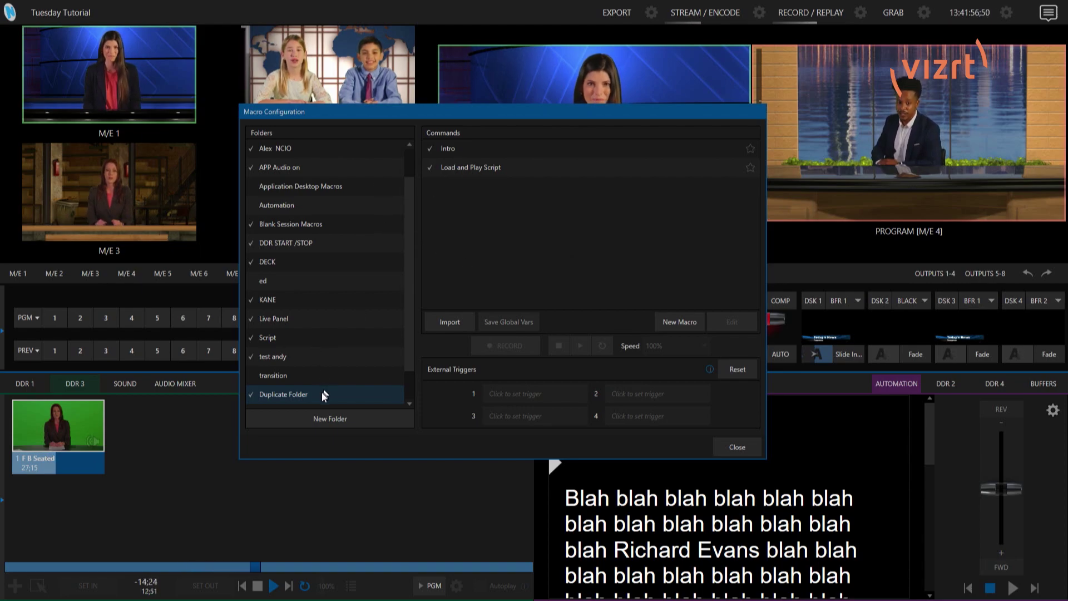
Clear the loaded automation script, and run the Load and Play Script macro from Duplicate Folder to load it again.
{"action": "left_click_drag", "start_coordinate": [644, 112], "coordinate": [405, 96]}
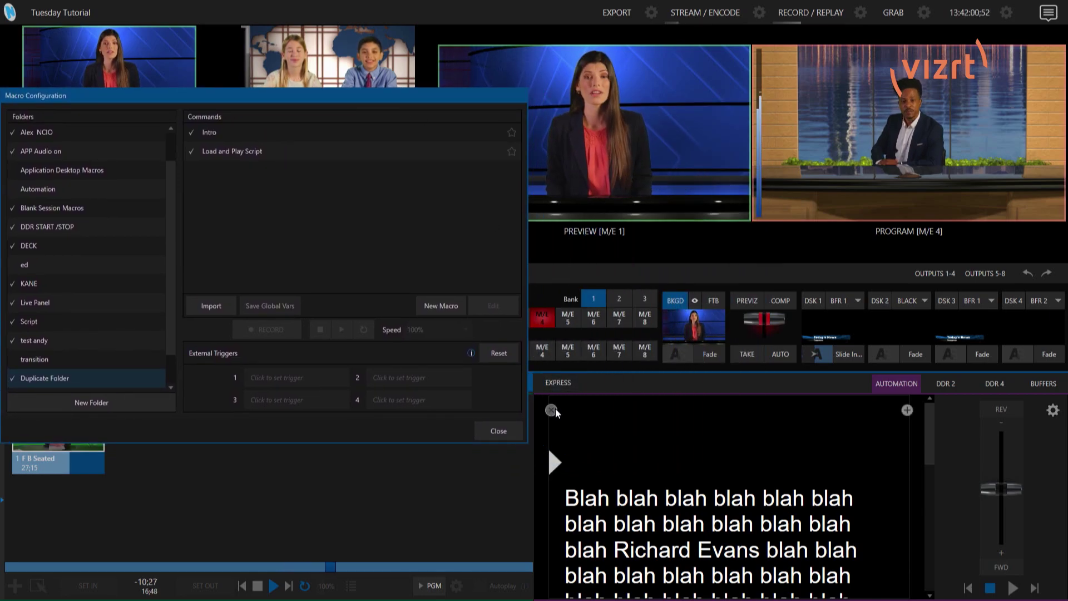
{"action": "left_click", "coordinate": [556, 408]}
{"action": "left_click", "coordinate": [275, 151]}
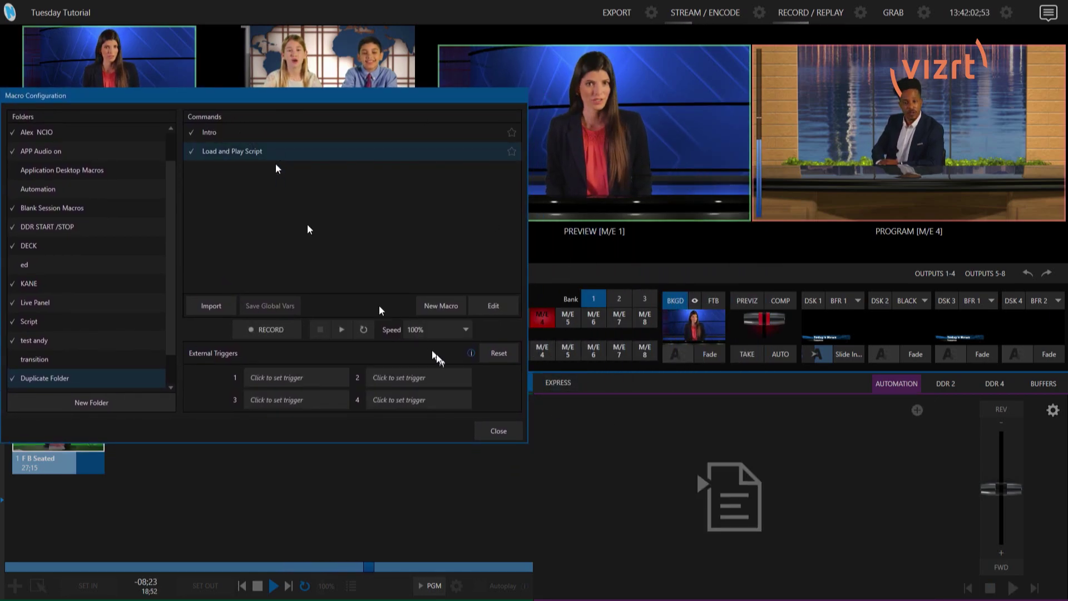
{"action": "left_click", "coordinate": [343, 331]}
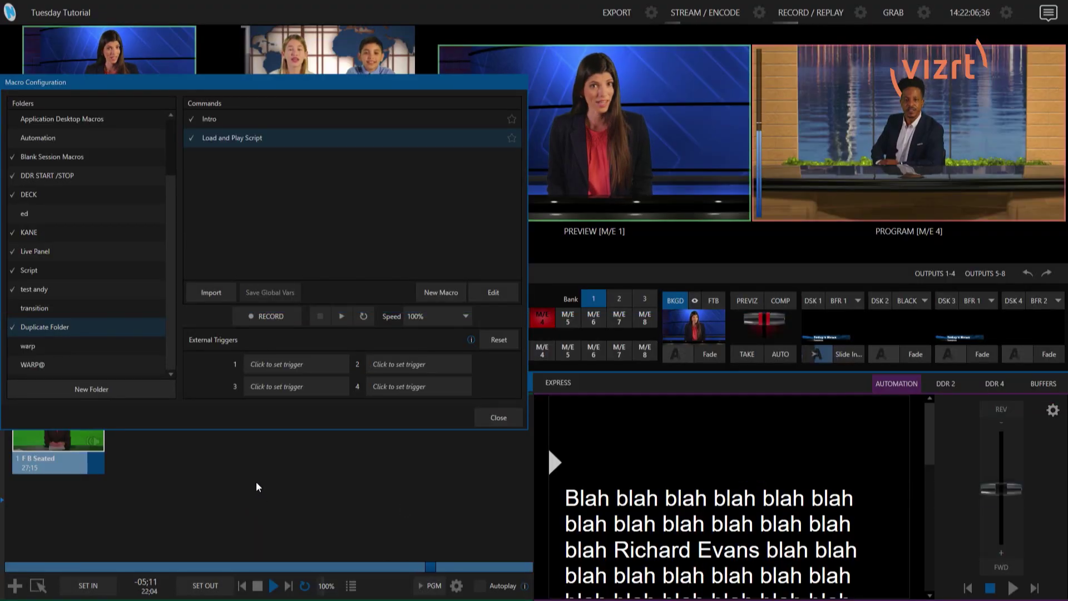
Disable every macro folder except Duplicate Folder, including System Commands and Session Macros.
{"action": "scroll", "coordinate": [119, 255], "scroll_direction": "up", "scroll_amount": 3}
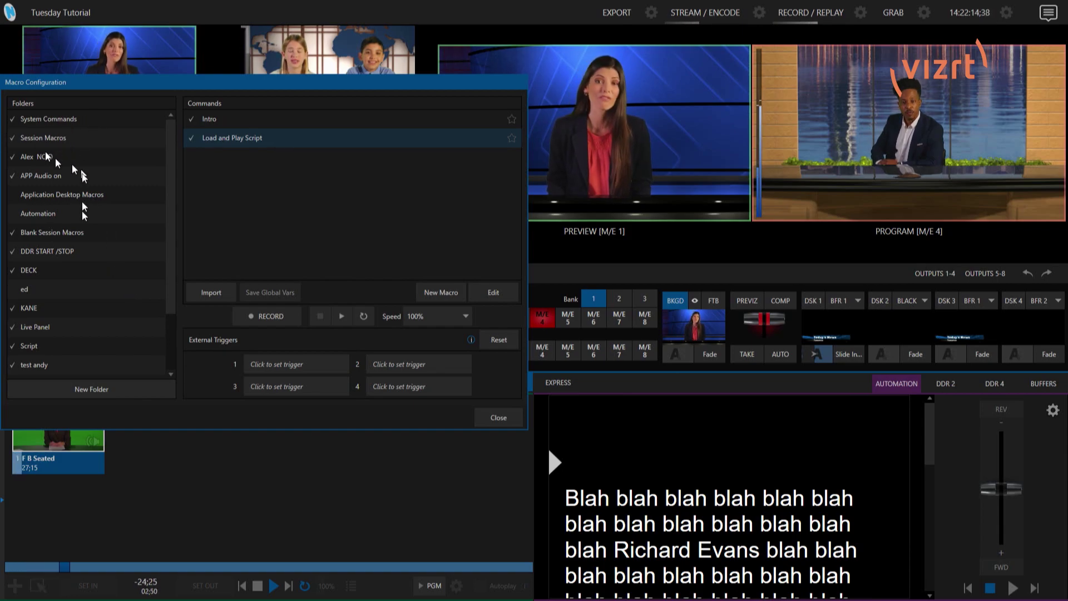
{"action": "scroll", "coordinate": [80, 308], "scroll_direction": "down", "scroll_amount": 2}
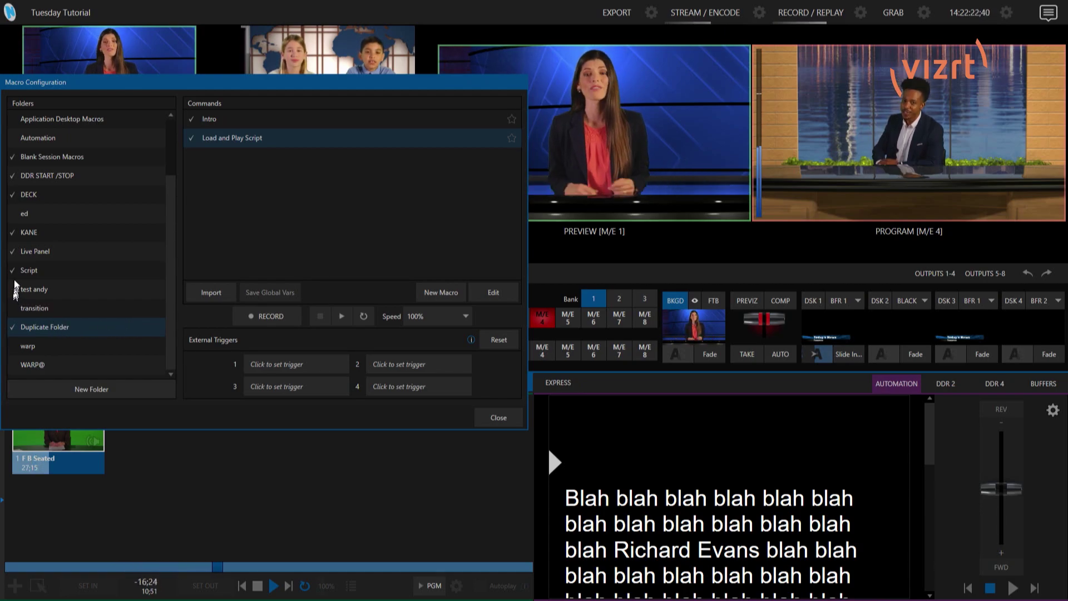
{"action": "left_click", "coordinate": [13, 232]}
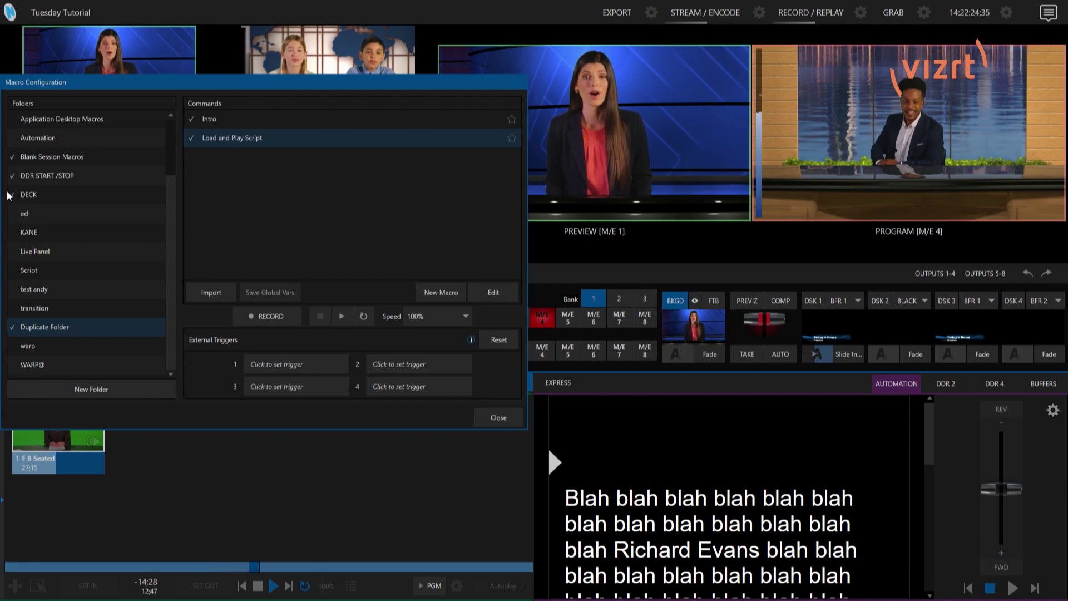
{"action": "left_click", "coordinate": [15, 157]}
{"action": "scroll", "coordinate": [22, 173], "scroll_direction": "up", "scroll_amount": 2}
{"action": "left_click", "coordinate": [15, 156]}
{"action": "left_click", "coordinate": [15, 138]}
{"action": "left_click", "coordinate": [15, 118]}
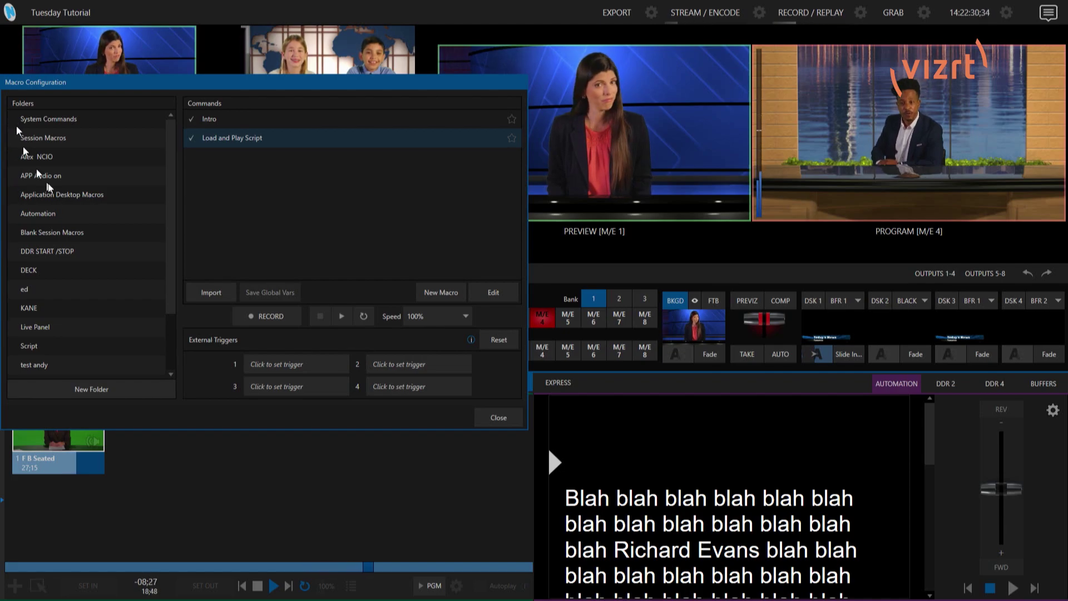
{"action": "scroll", "coordinate": [71, 278], "scroll_direction": "down", "scroll_amount": 2}
{"action": "left_click", "coordinate": [75, 327]}
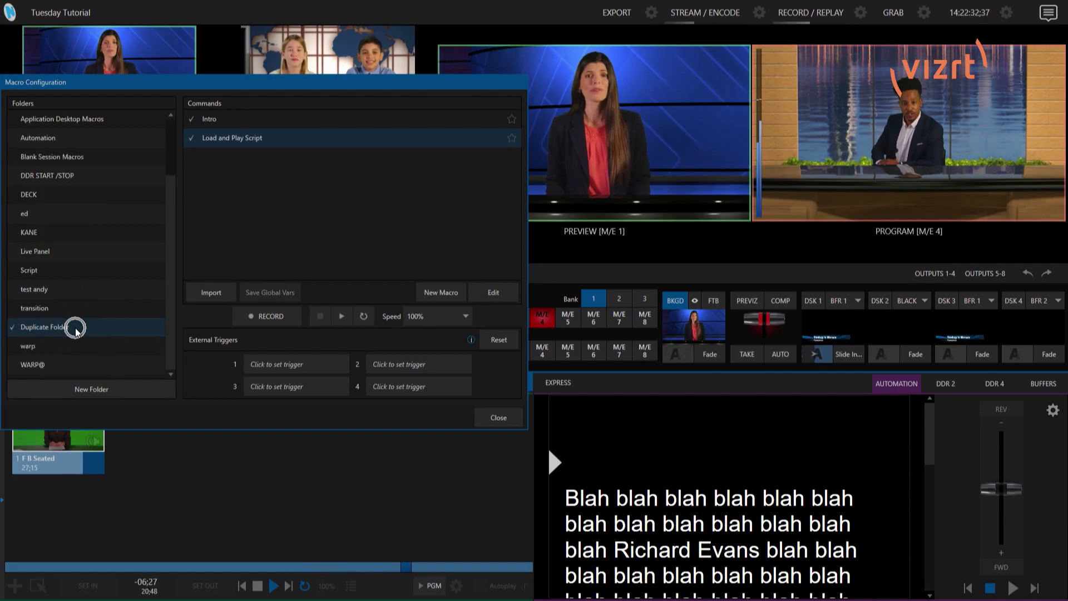
Enable the System Commands and Session Macros folders, and display the commands in System Commands.
{"action": "scroll", "coordinate": [73, 318], "scroll_direction": "up", "scroll_amount": 2}
{"action": "left_click", "coordinate": [17, 119]}
{"action": "left_click", "coordinate": [17, 138]}
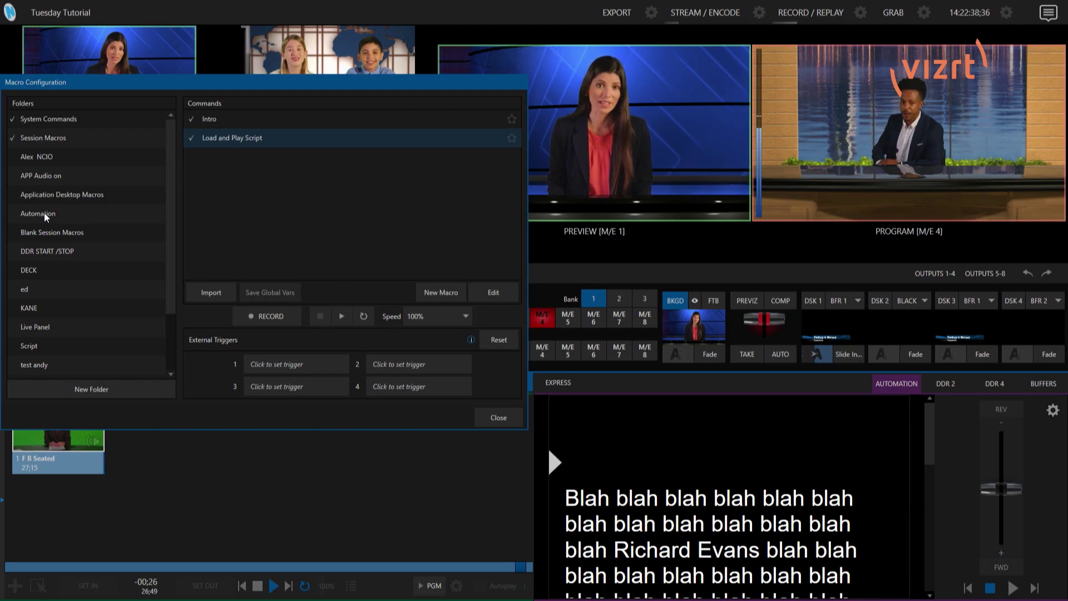
{"action": "left_click", "coordinate": [10, 122]}
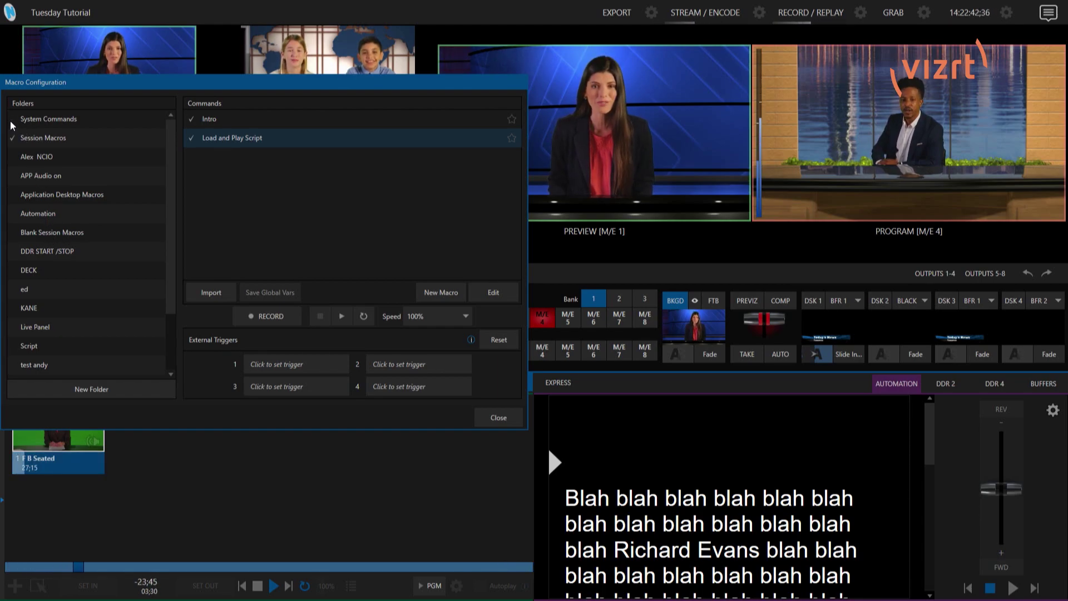
{"action": "left_click", "coordinate": [49, 118]}
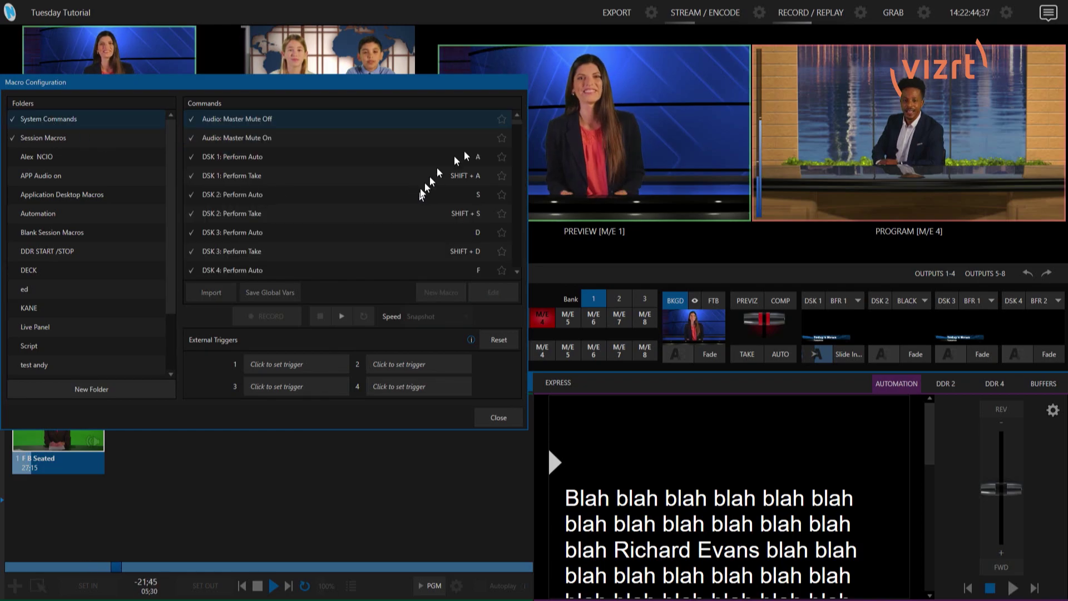
Try running the Audio: Master Mute Off command while it is disabled, and re-enable it.
{"action": "left_click", "coordinate": [191, 119]}
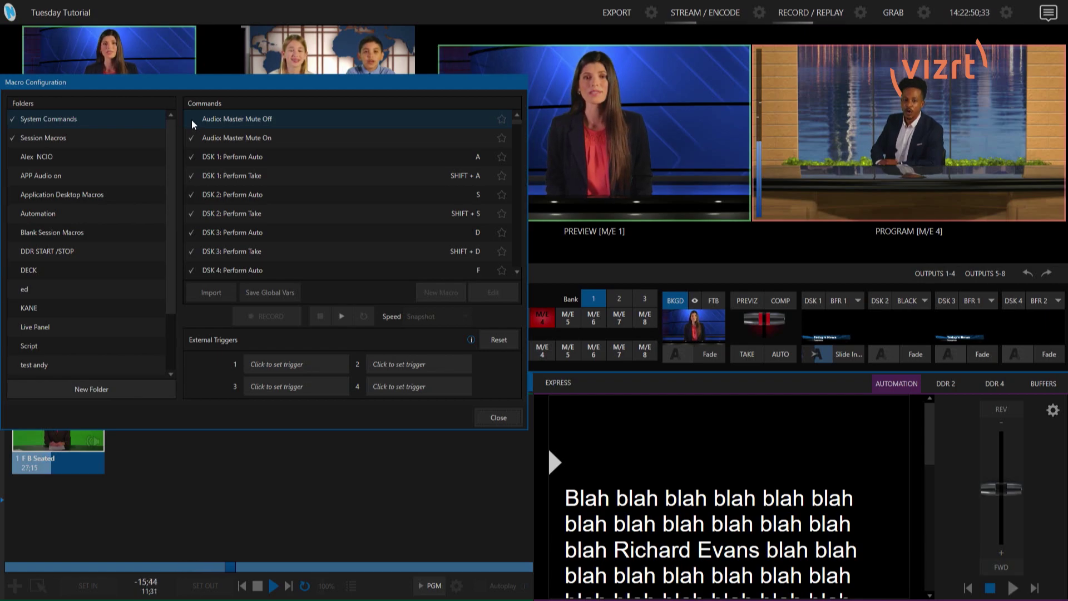
{"action": "left_click", "coordinate": [343, 317]}
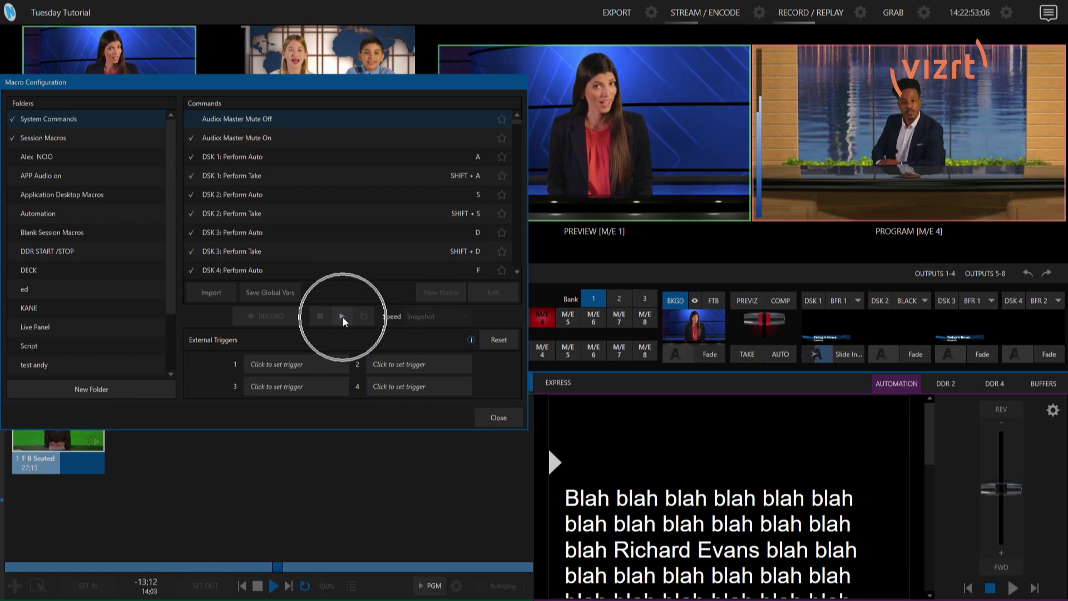
{"action": "left_click", "coordinate": [196, 120]}
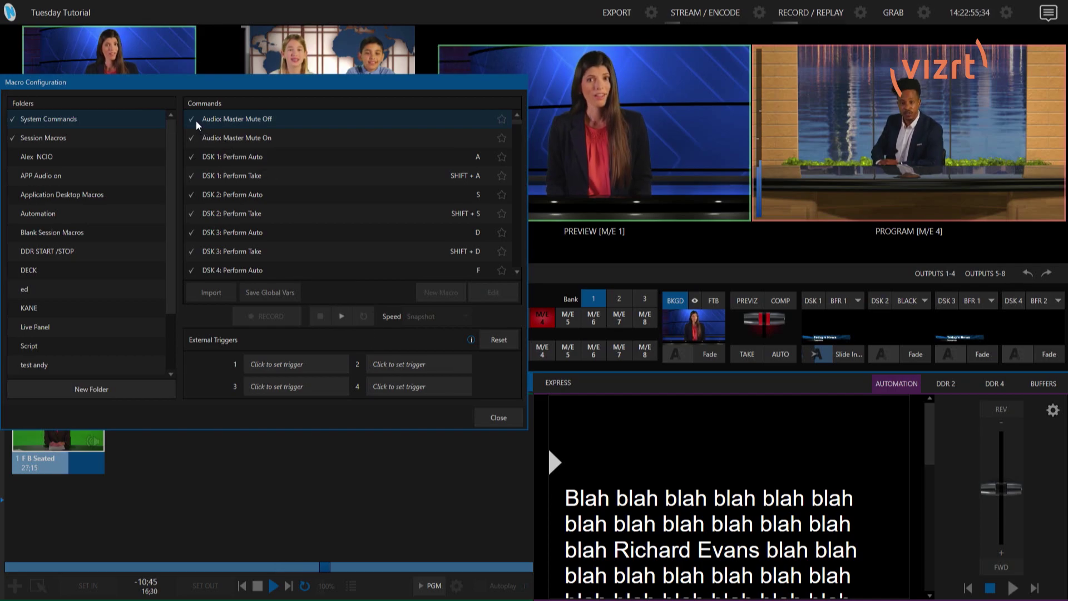
{"action": "left_click", "coordinate": [85, 137]}
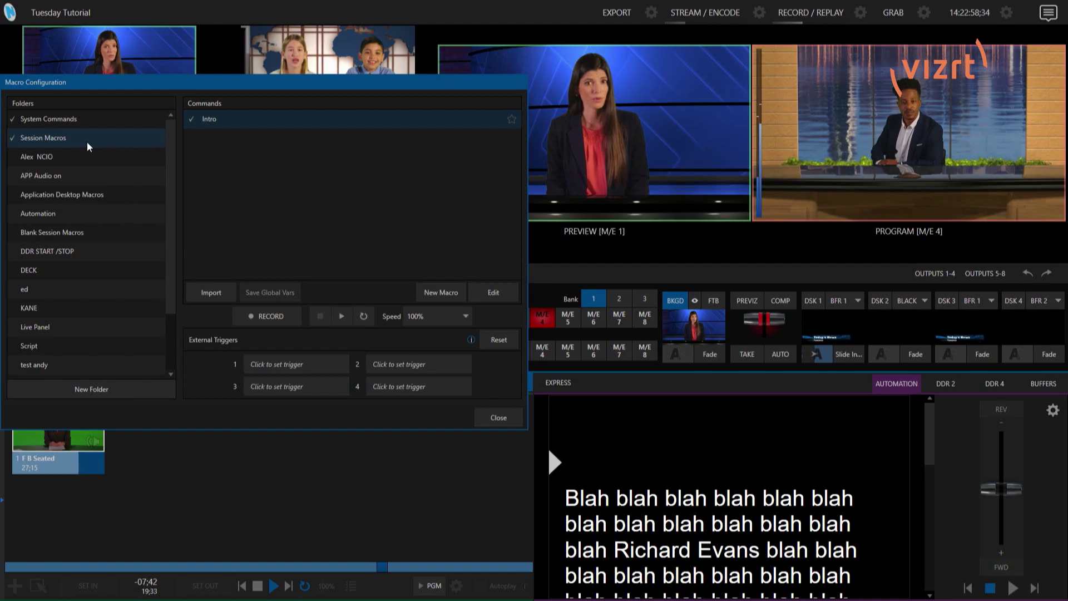